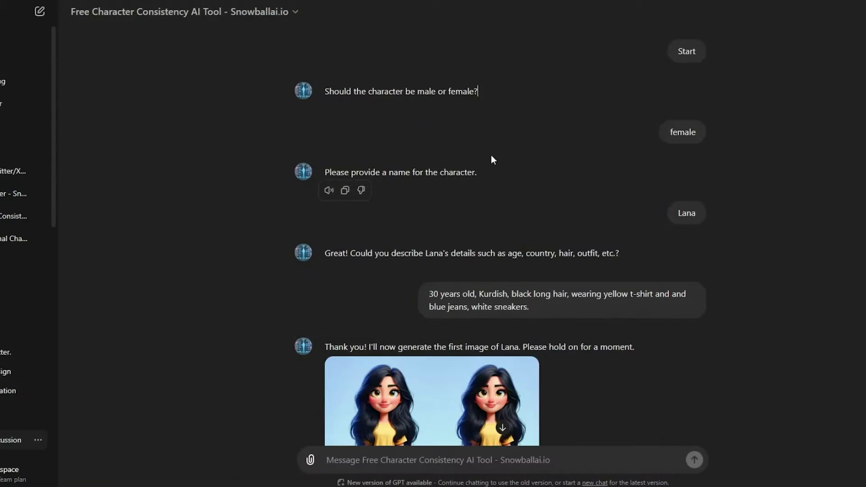
- Review Lana's character description, highlighting her age, clothing and white sneakers
scroll(559, 144, down, 1)
scroll(501, 243, down, 3)
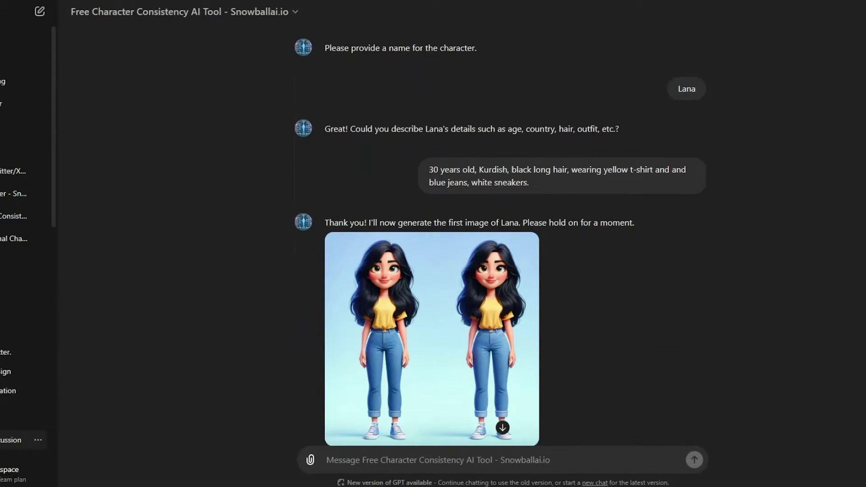
scroll(514, 243, down, 10)
scroll(670, 39, up, 15)
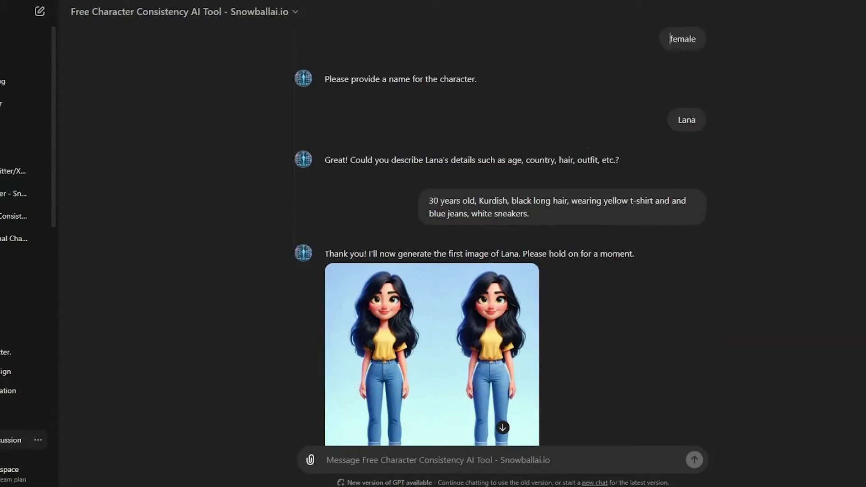
scroll(500, 244, up, 2)
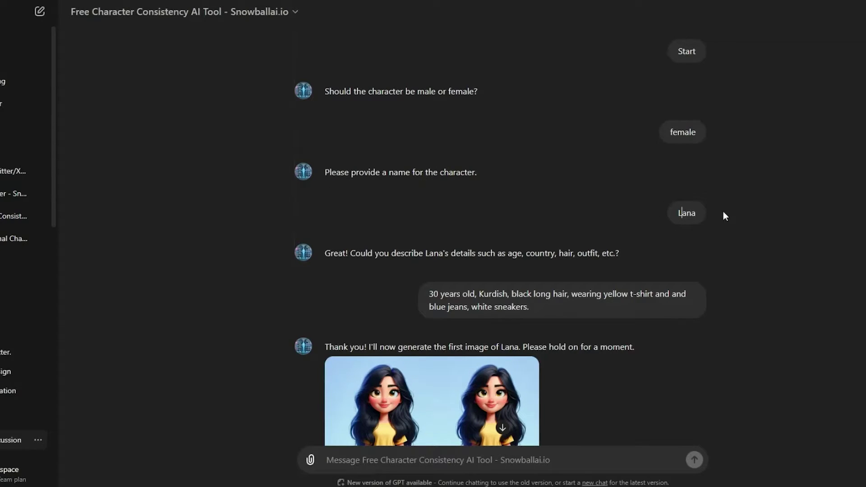
scroll(724, 217, down, 2)
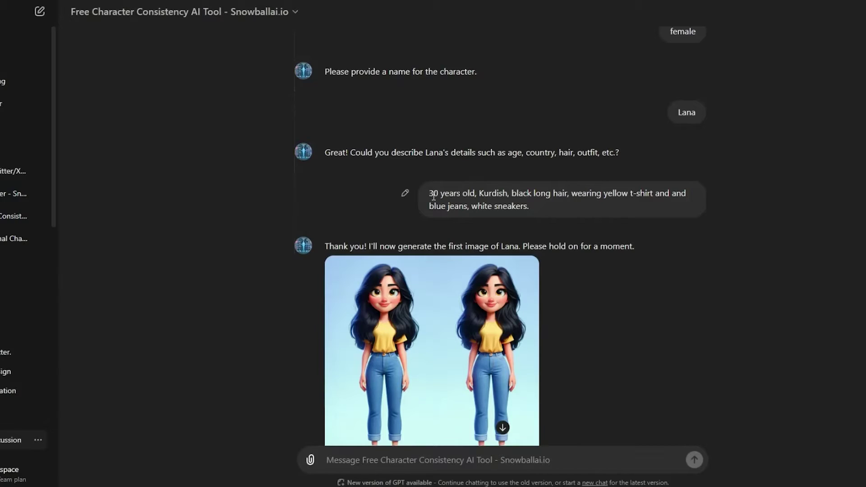
drag(432, 194, 631, 194)
click(482, 195)
click(521, 195)
click(646, 194)
drag(429, 206, 550, 208)
click(549, 207)
- Scroll through Lana's images: reading, playing chess, on a wooden boat, watering plants, sleeping
scroll(771, 236, down, 2)
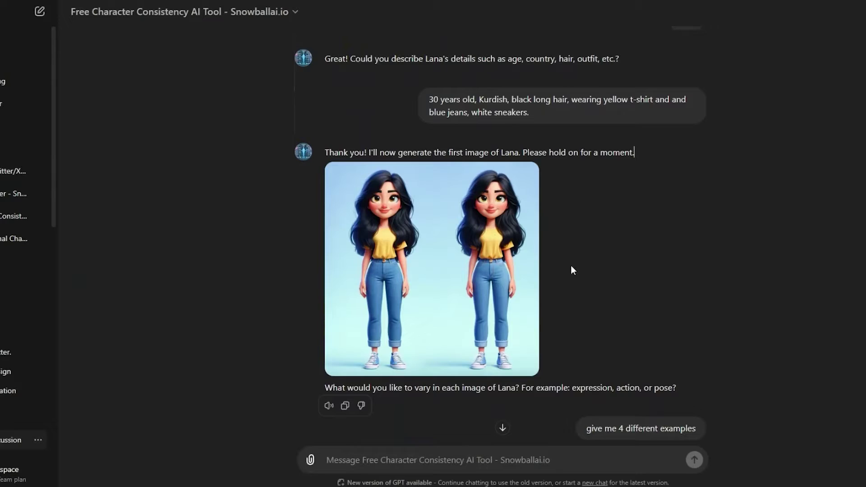
scroll(594, 280, down, 2)
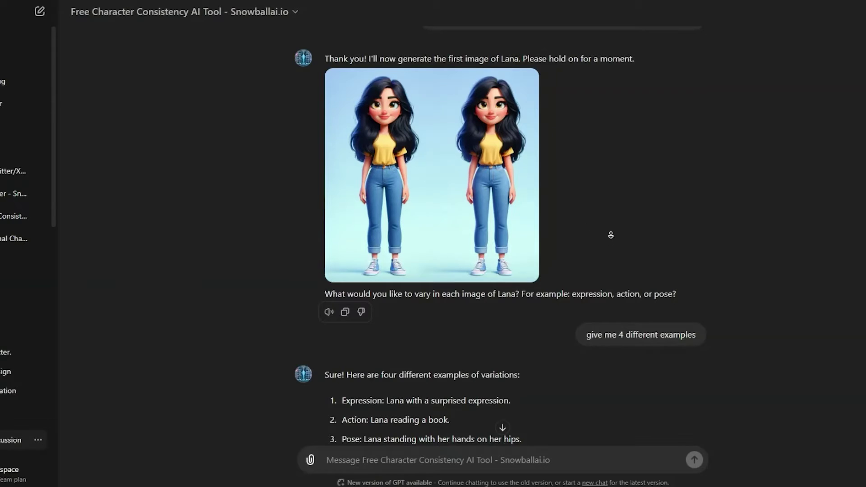
scroll(610, 235, down, 3)
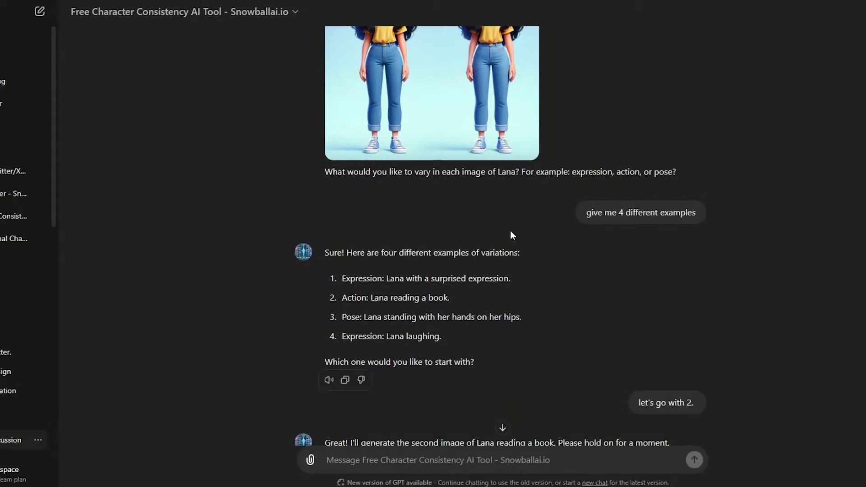
scroll(431, 246, down, 1)
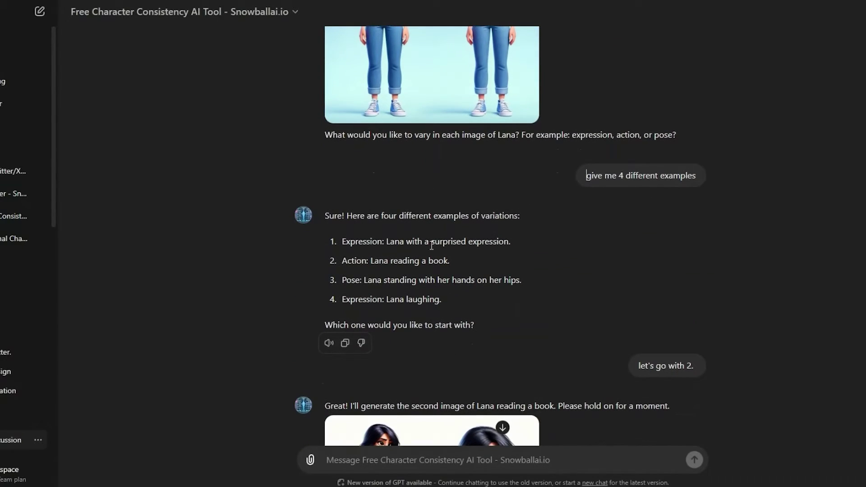
scroll(550, 239, down, 2)
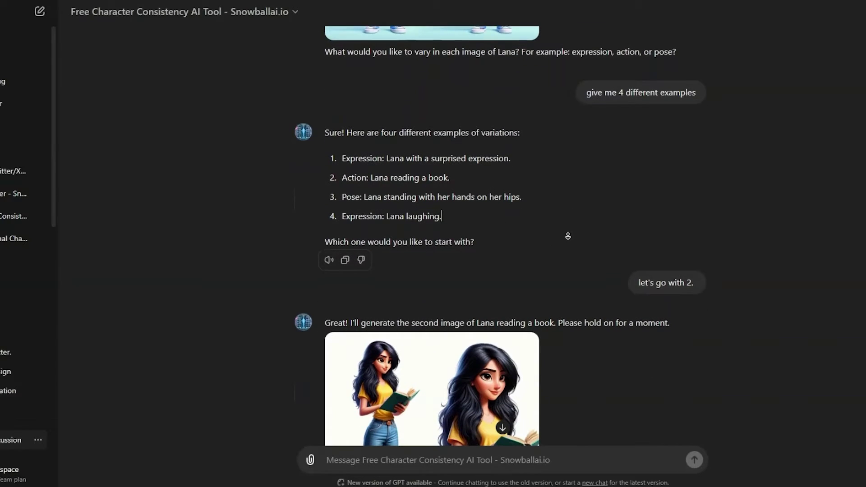
scroll(426, 180, down, 1)
scroll(624, 180, down, 3)
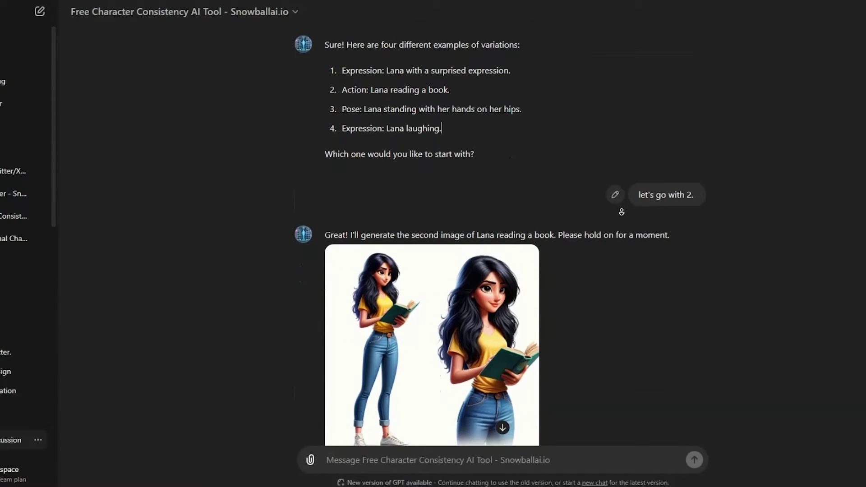
scroll(595, 248, down, 6)
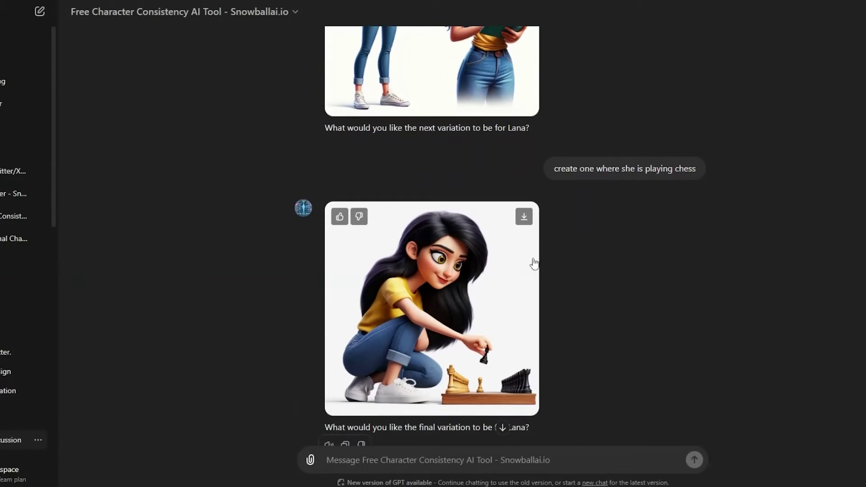
scroll(595, 331, down, 7)
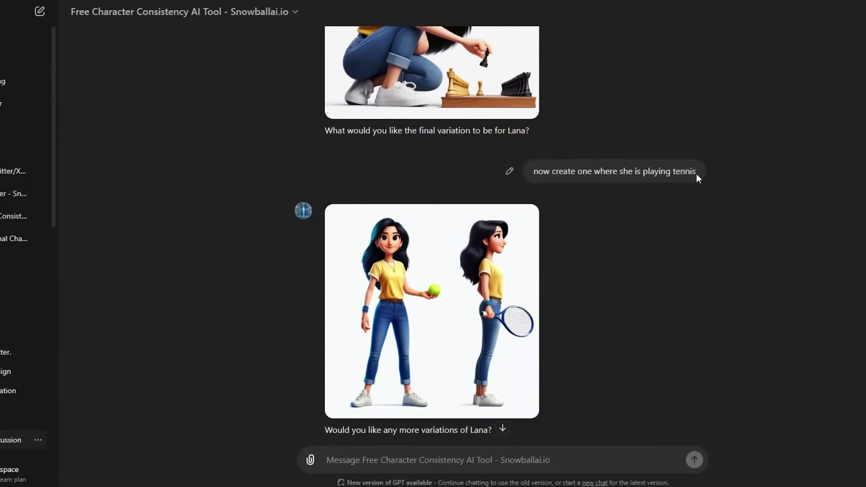
scroll(579, 250, down, 9)
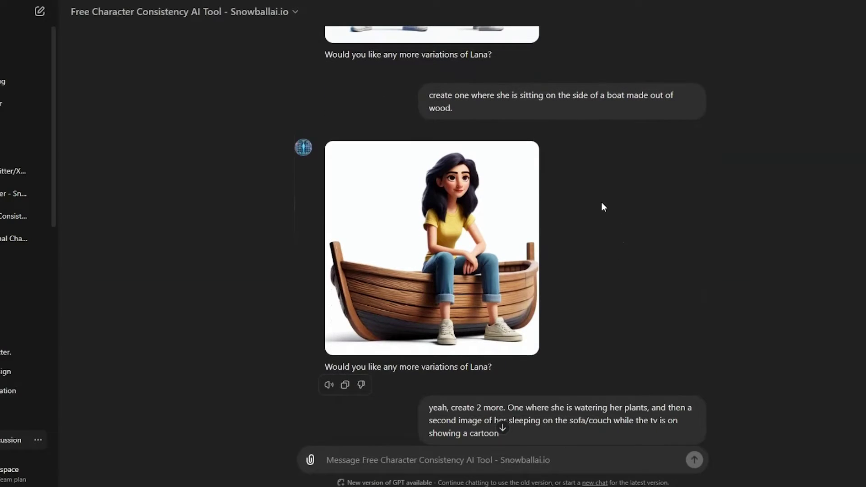
scroll(613, 288, down, 8)
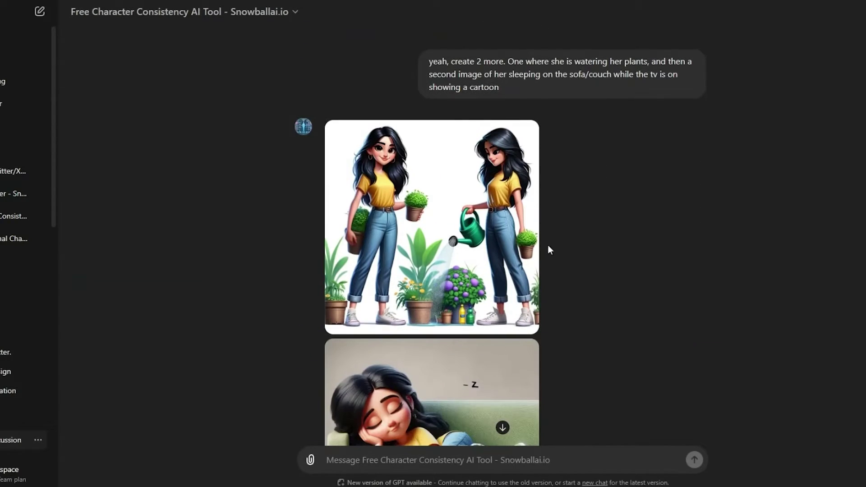
scroll(583, 189, up, 1)
scroll(603, 312, down, 2)
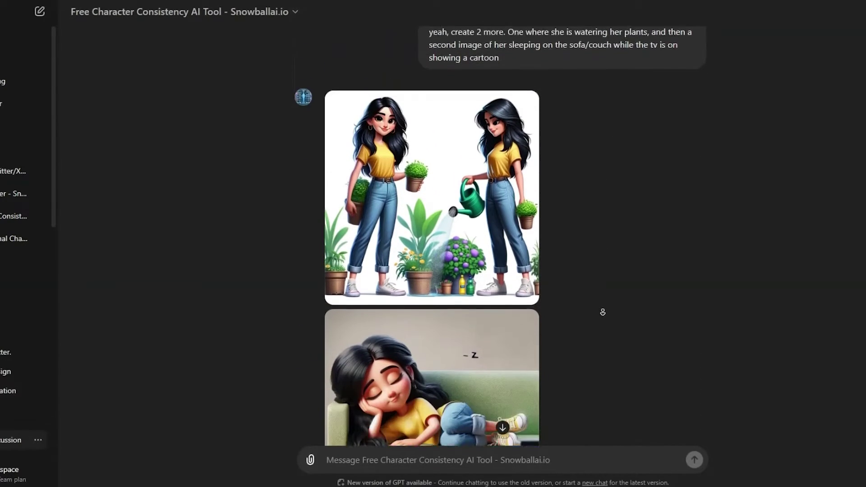
scroll(609, 302, down, 1)
scroll(631, 302, up, 5)
scroll(613, 316, up, 4)
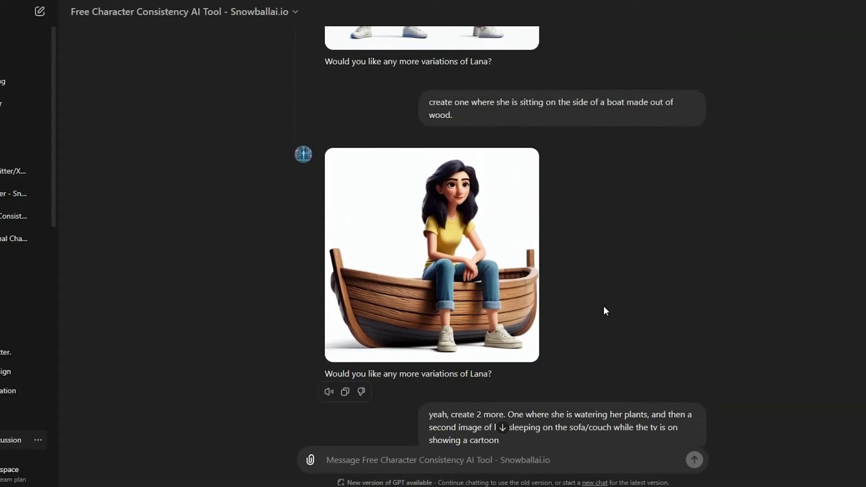
scroll(600, 298, up, 12)
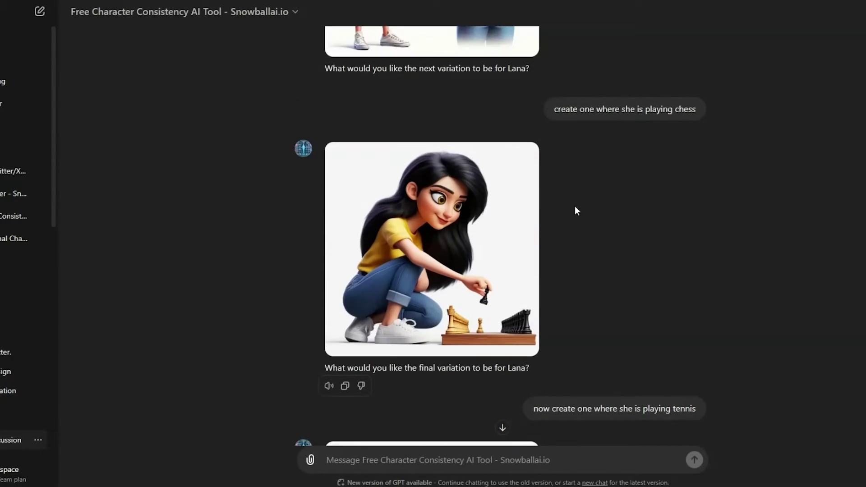
scroll(536, 243, up, 2)
scroll(564, 315, up, 20)
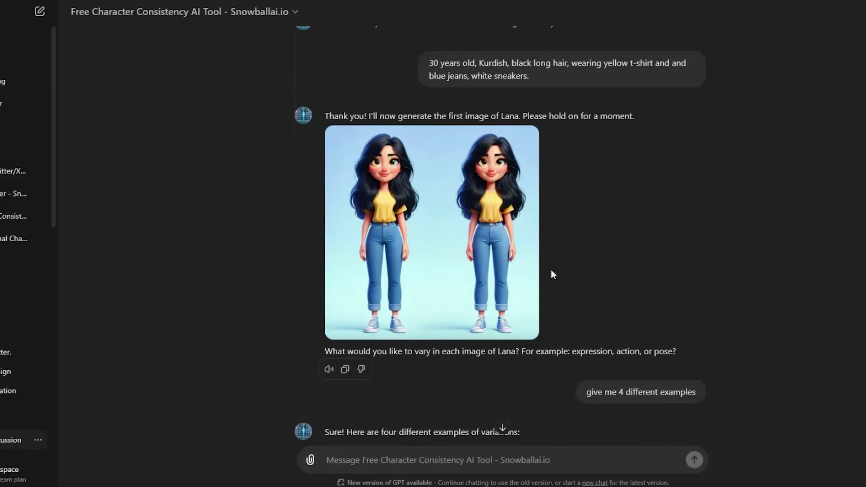
scroll(582, 219, down, 11)
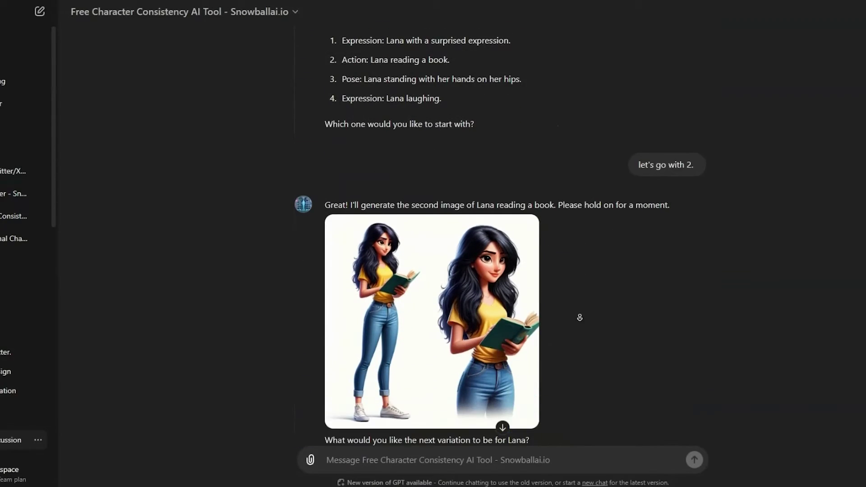
scroll(579, 330, down, 5)
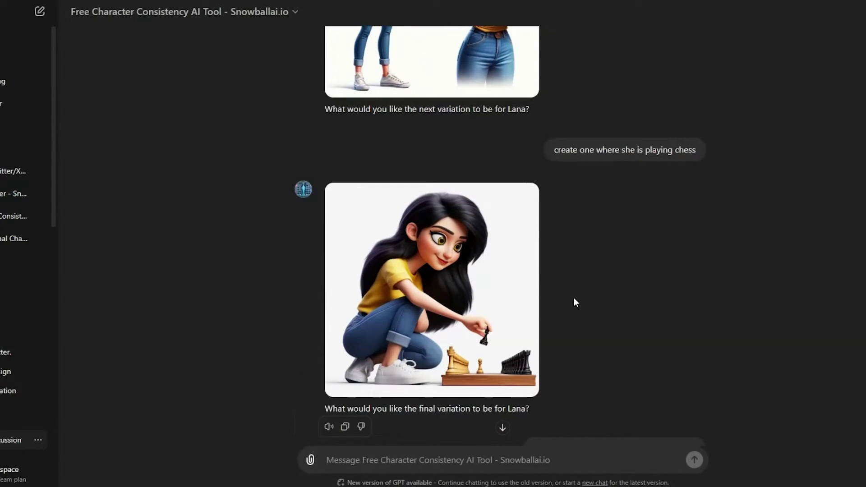
scroll(574, 299, down, 1)
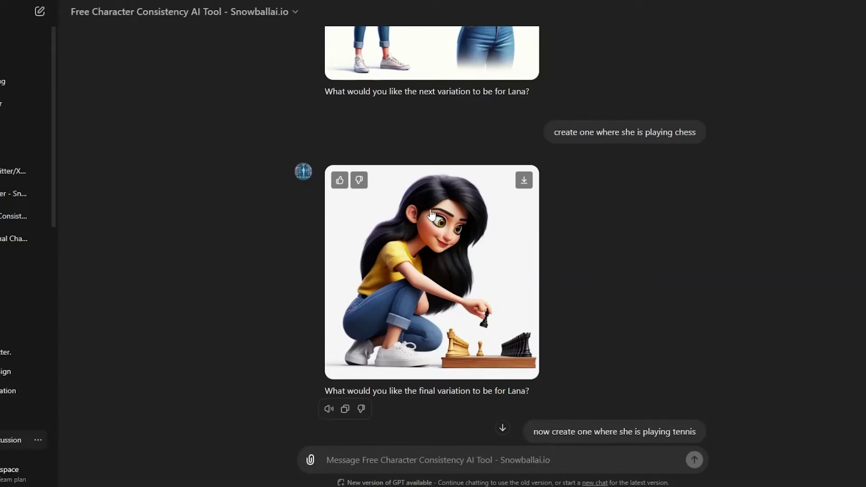
- Open the chess image full size and mark both of Lana's eyes for editing
click(463, 198)
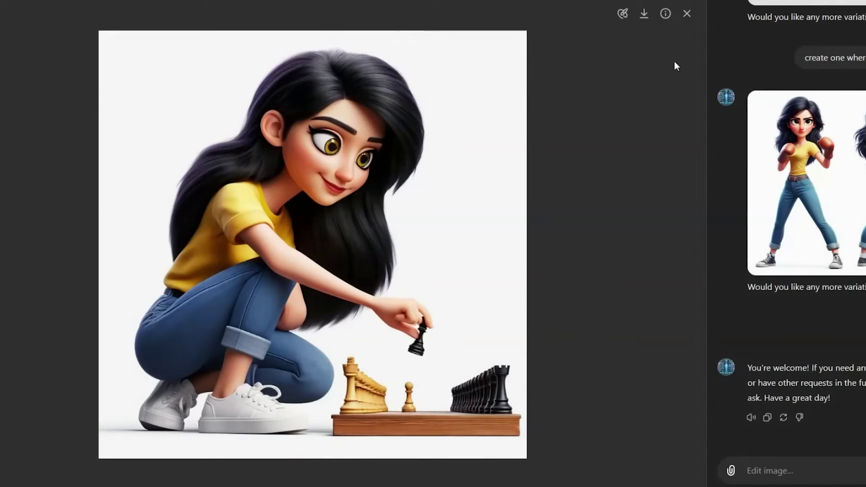
click(623, 15)
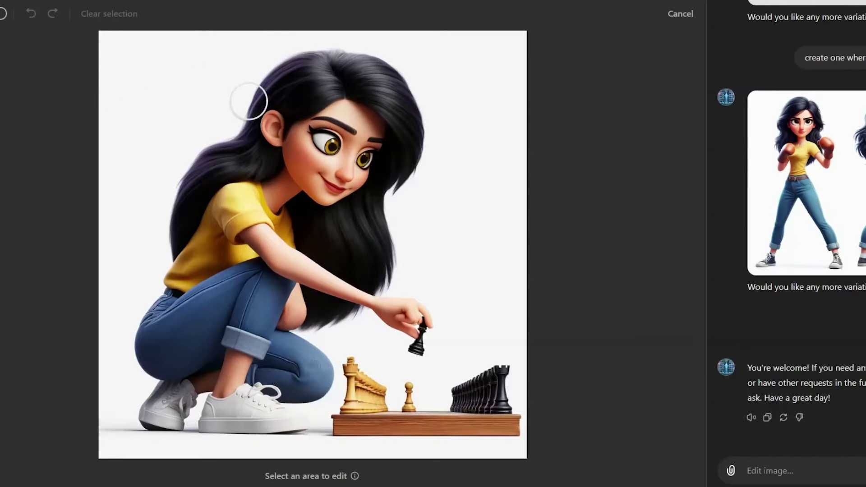
click(332, 147)
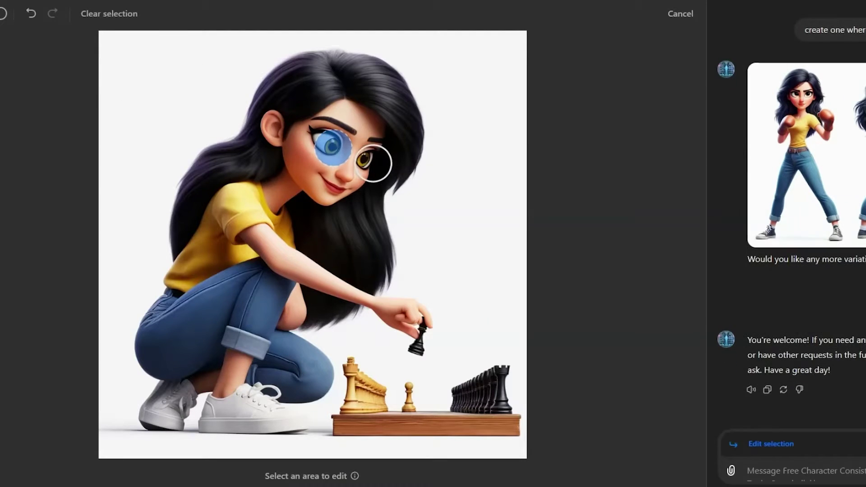
click(30, 17)
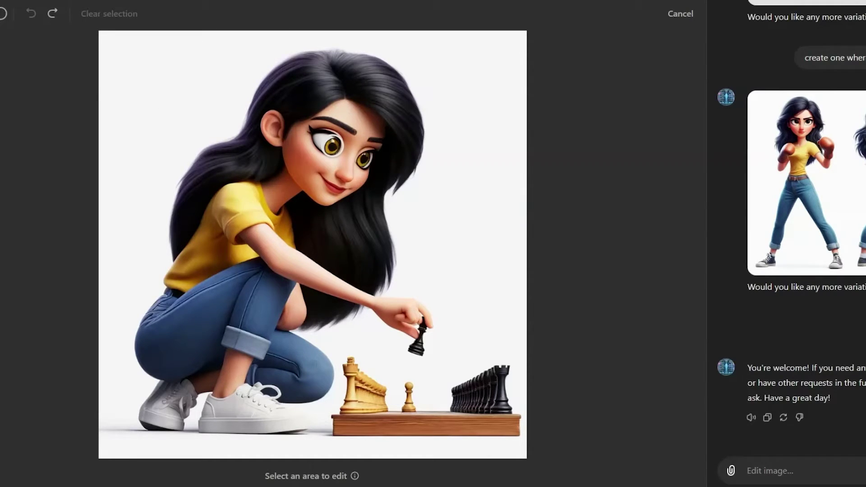
click(332, 145)
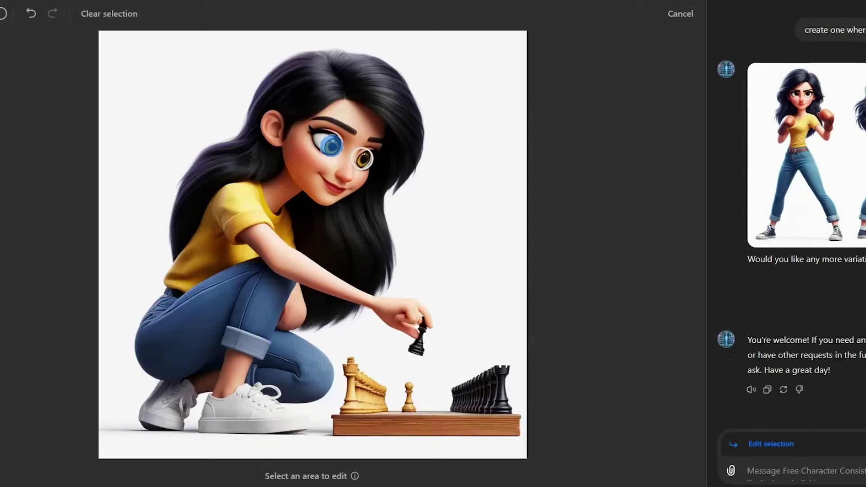
click(363, 159)
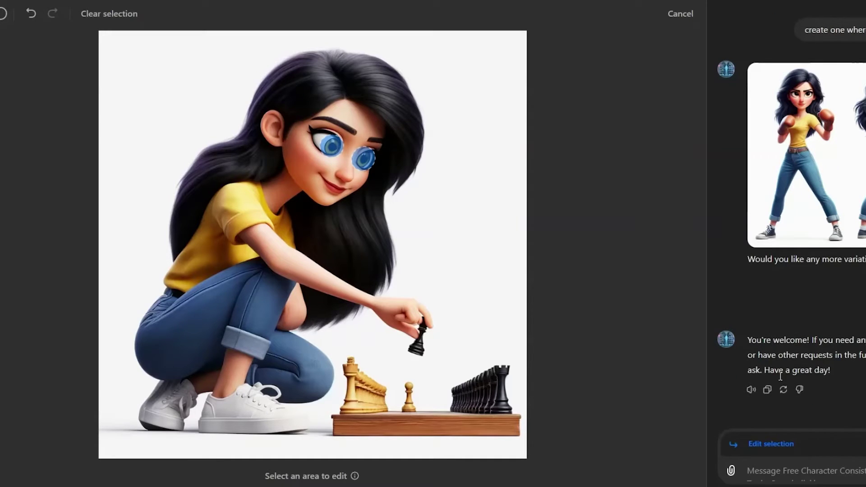
- Request 'dark brown eyes' for the marked area, then close the enlarged view
click(805, 462)
text(dark b)
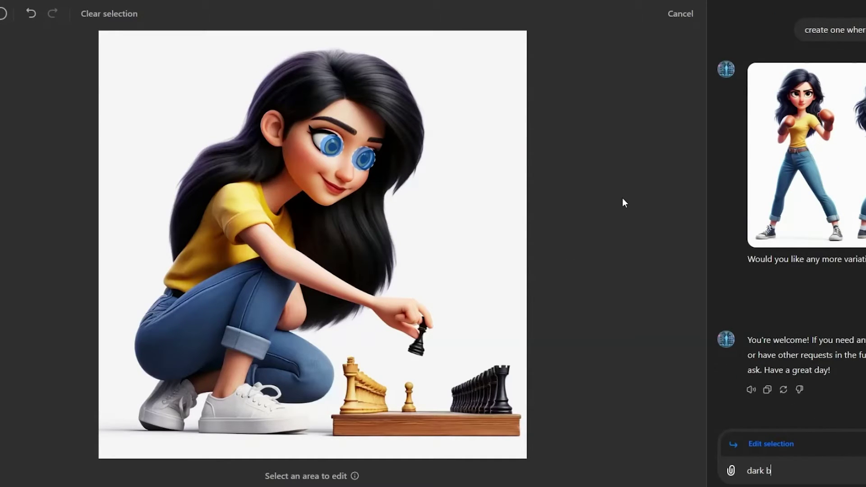
text(rown eyes)
key(Return)
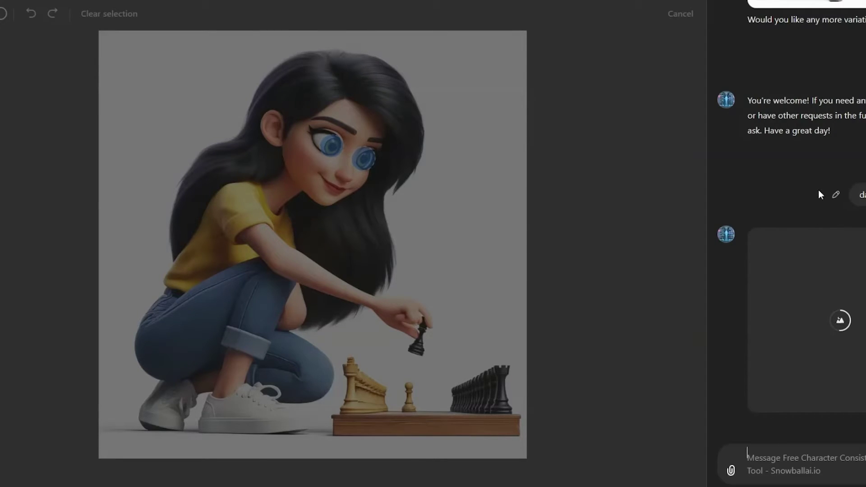
scroll(818, 189, up, 12)
scroll(835, 140, up, 10)
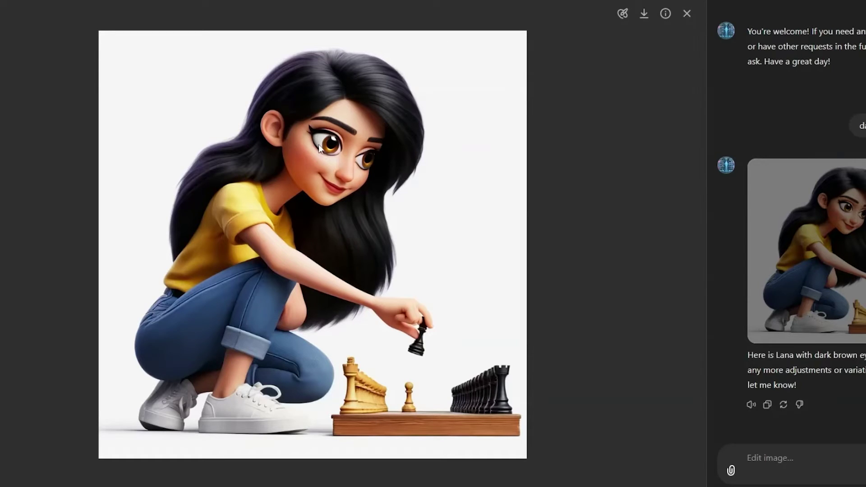
key(Escape)
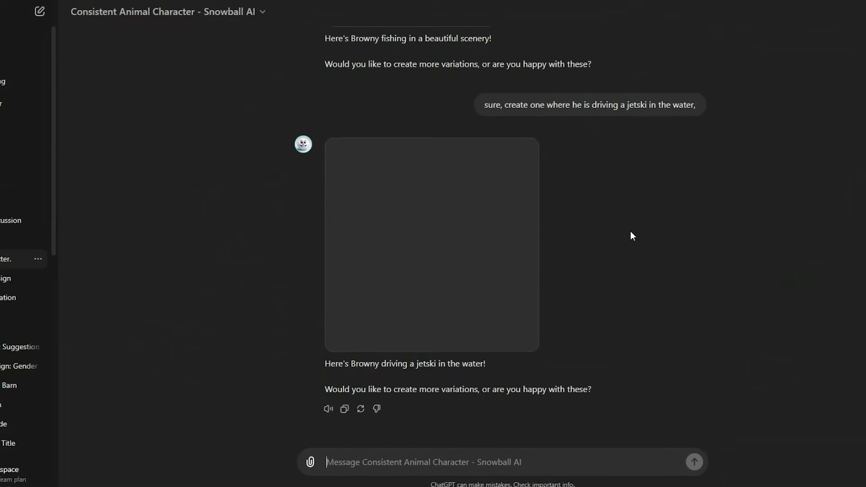
scroll(612, 209, up, 20)
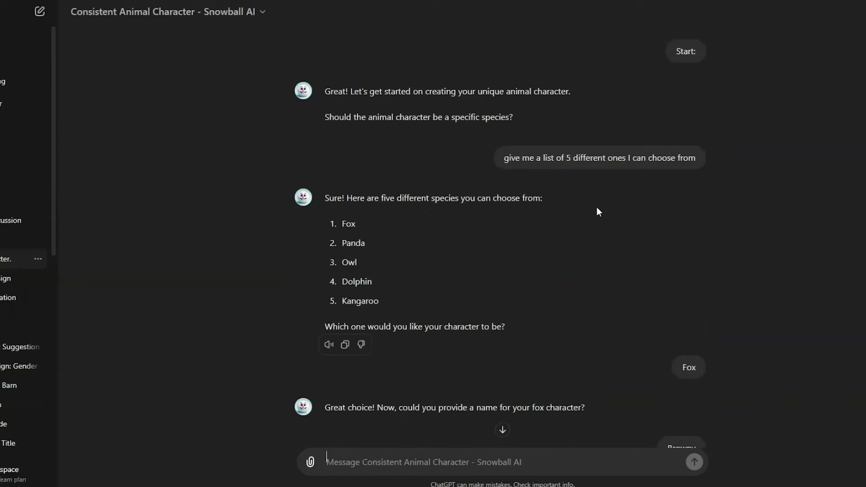
scroll(496, 292, down, 2)
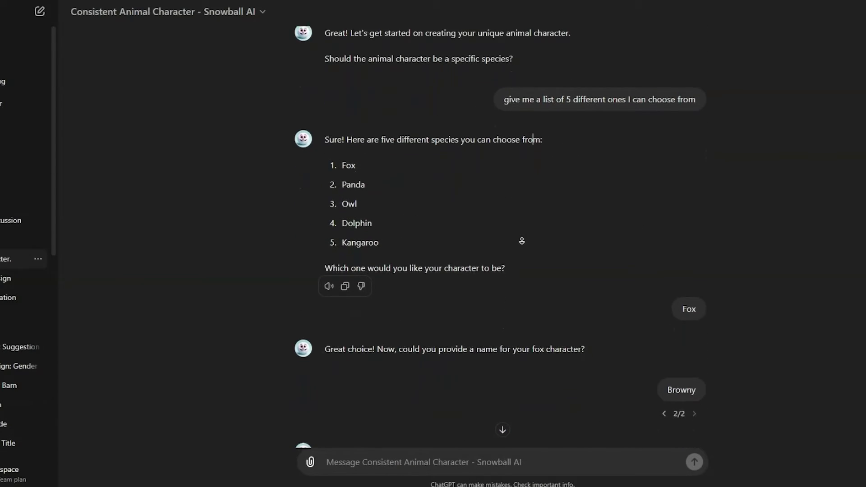
scroll(459, 68, up, 1)
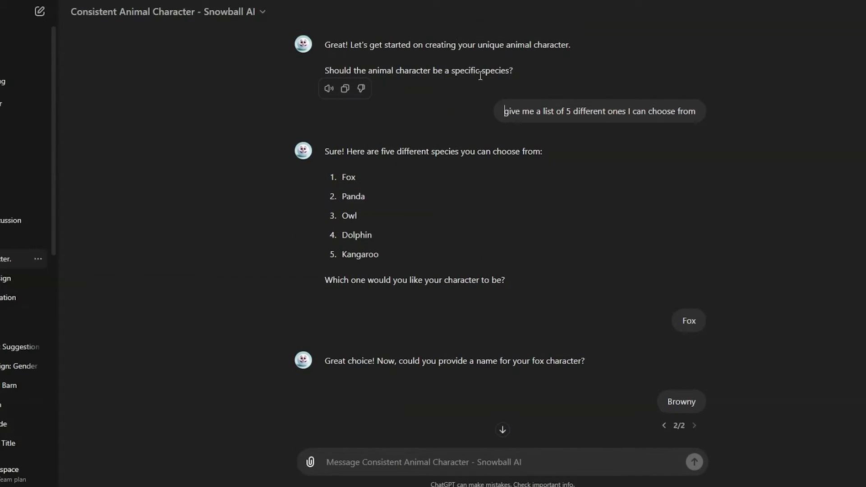
scroll(499, 153, up, 1)
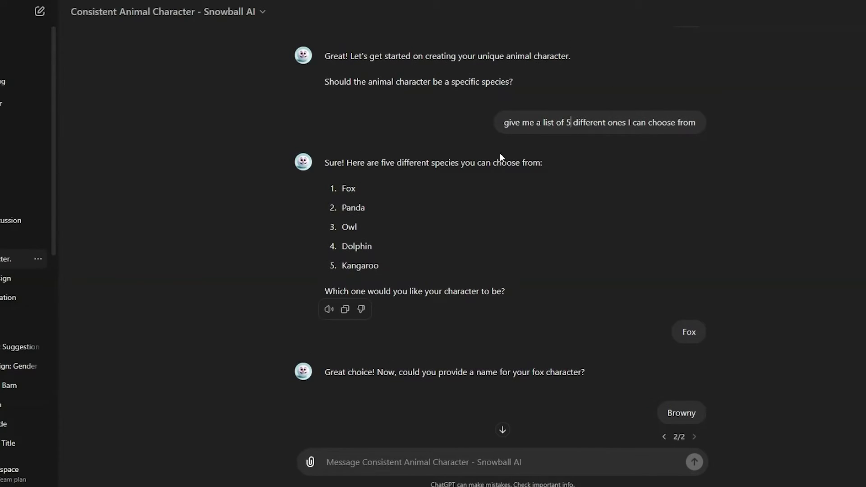
scroll(480, 191, down, 2)
scroll(385, 165, down, 4)
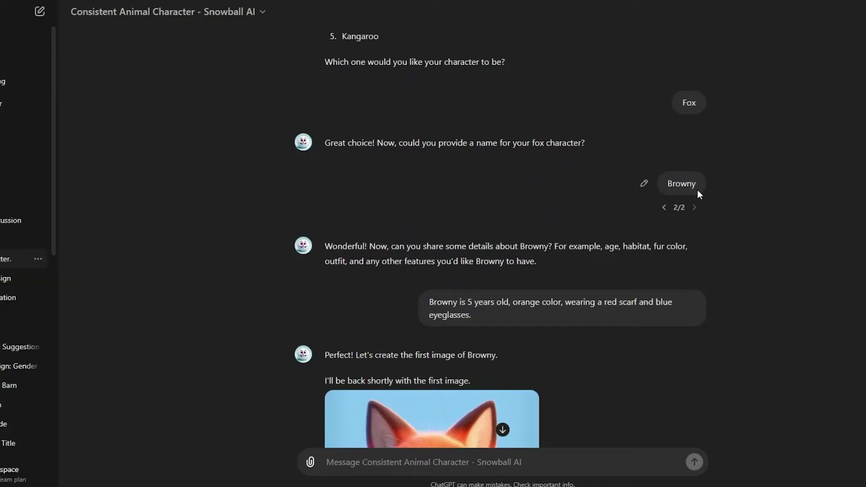
scroll(721, 189, down, 3)
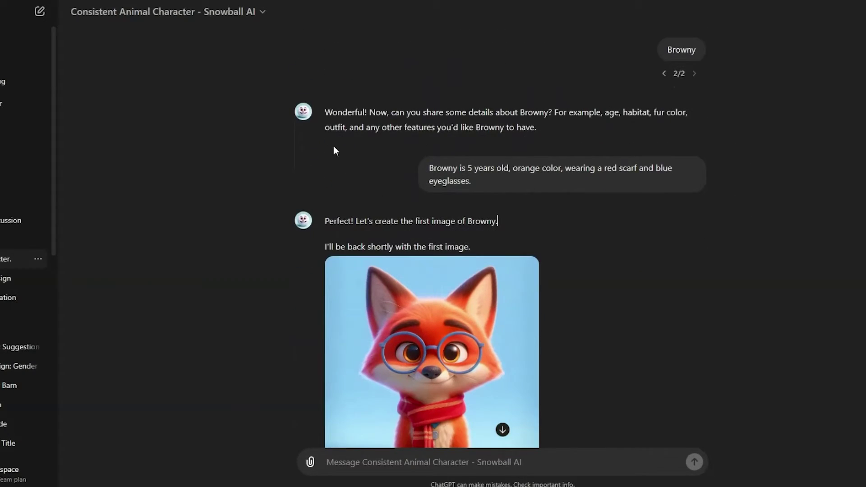
scroll(335, 151, down, 1)
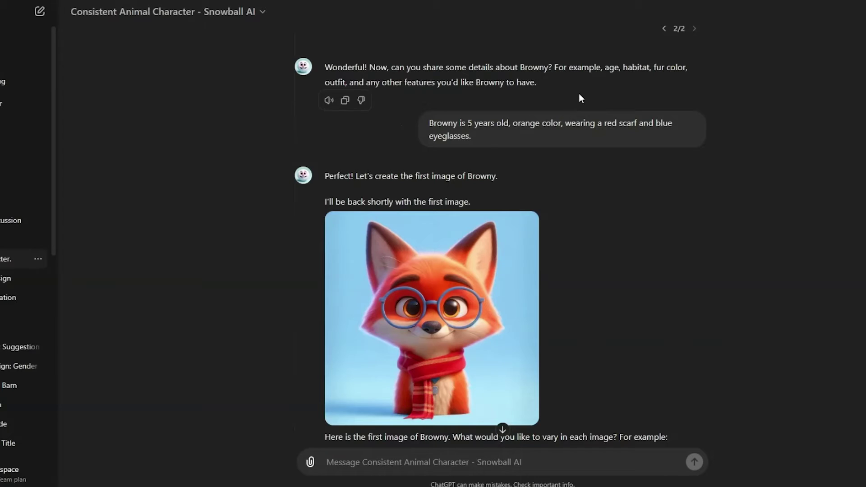
scroll(488, 121, down, 1)
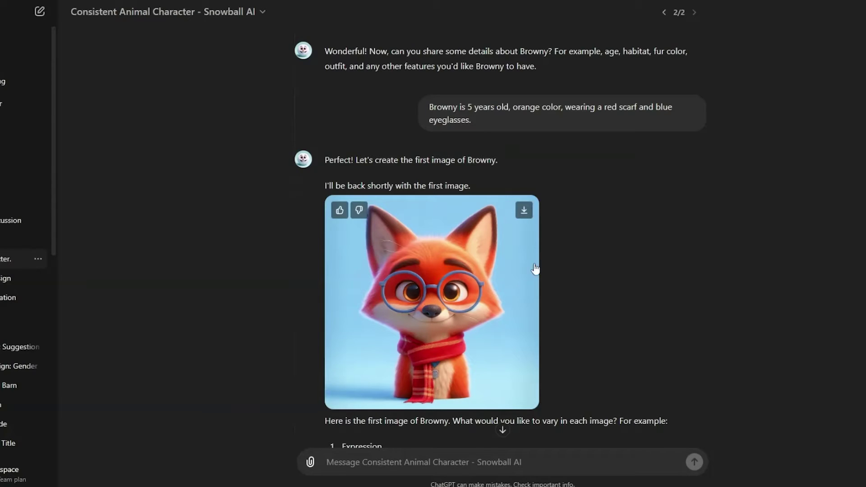
scroll(613, 216, down, 3)
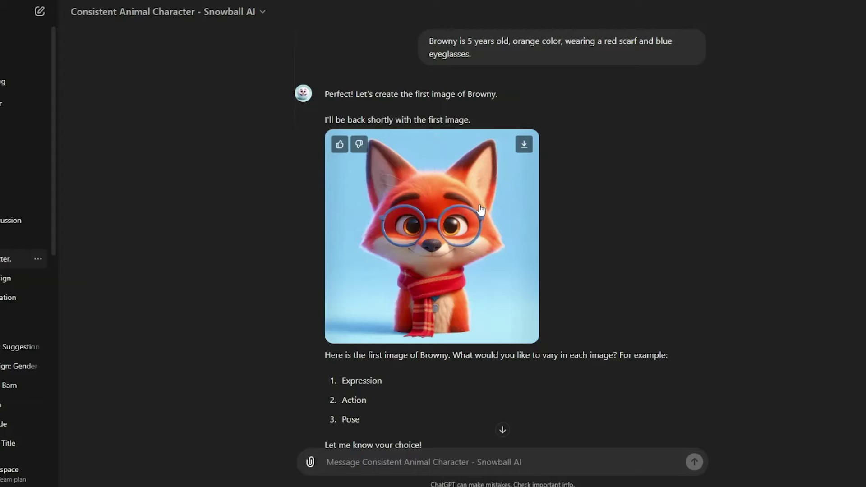
middle_click(609, 193)
scroll(609, 194, up, 3)
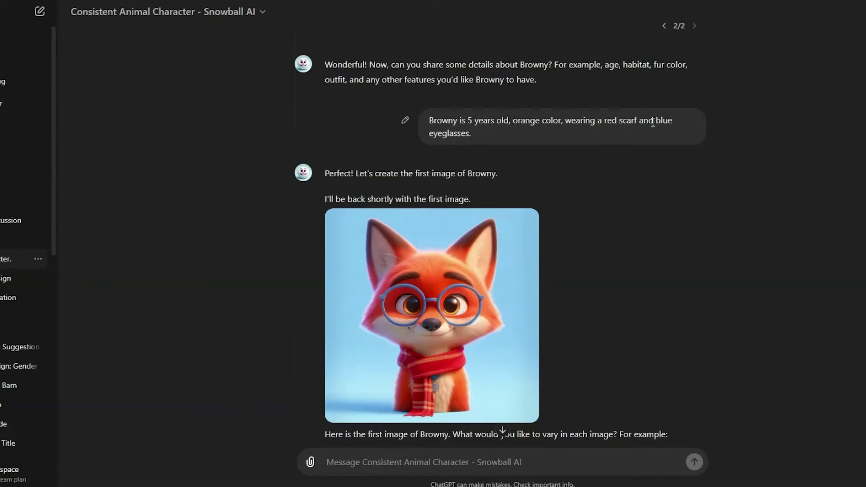
scroll(615, 202, down, 7)
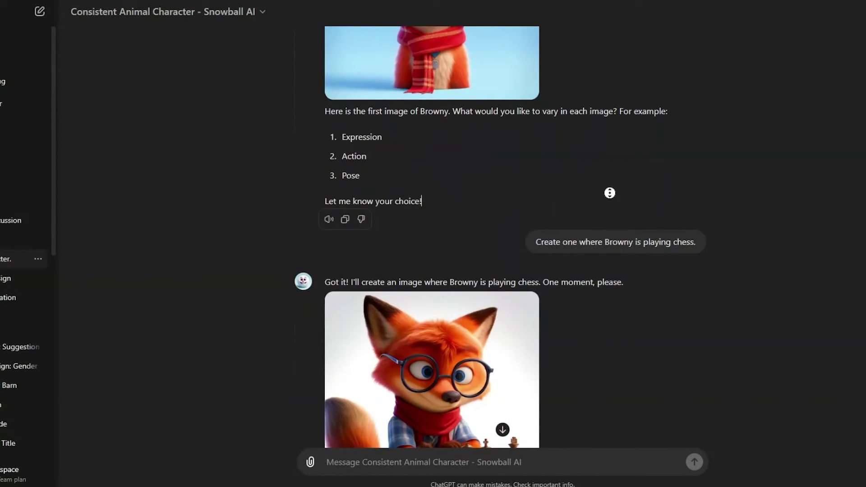
scroll(609, 193, down, 4)
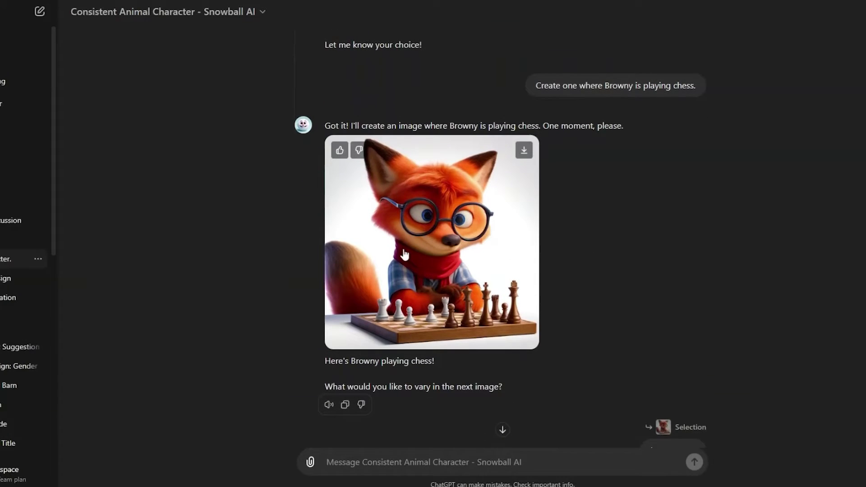
scroll(615, 283, down, 6)
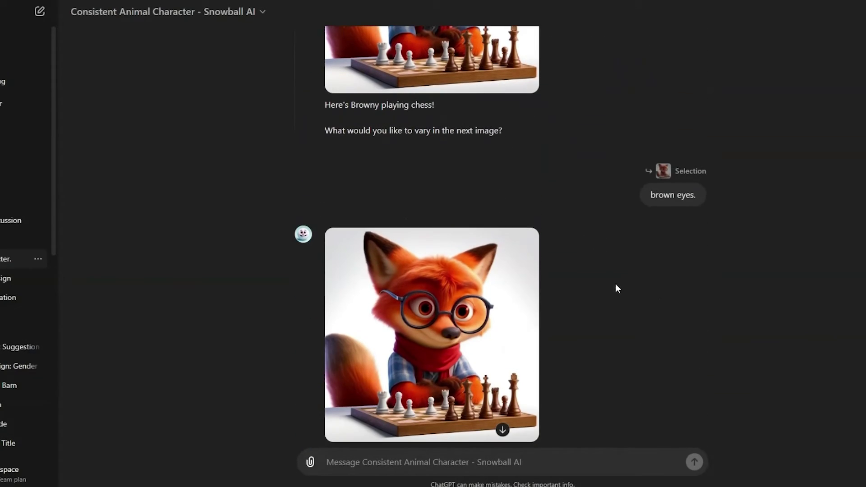
scroll(604, 239, up, 3)
scroll(596, 224, up, 3)
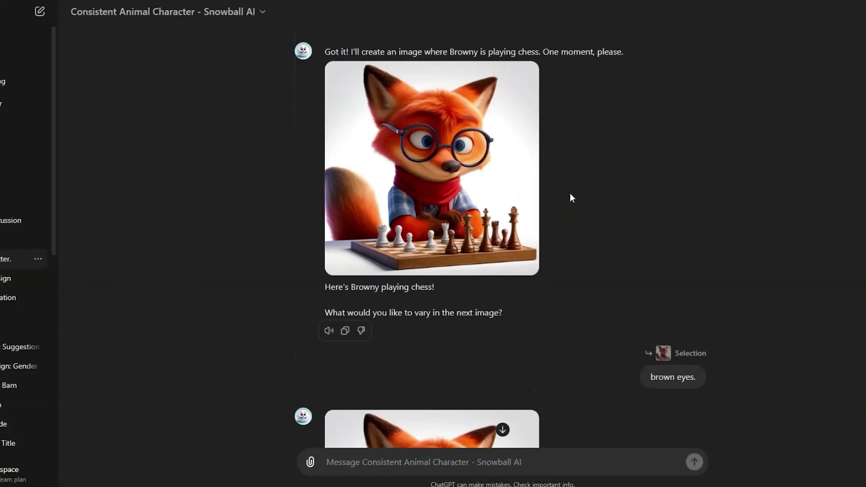
scroll(538, 273, up, 7)
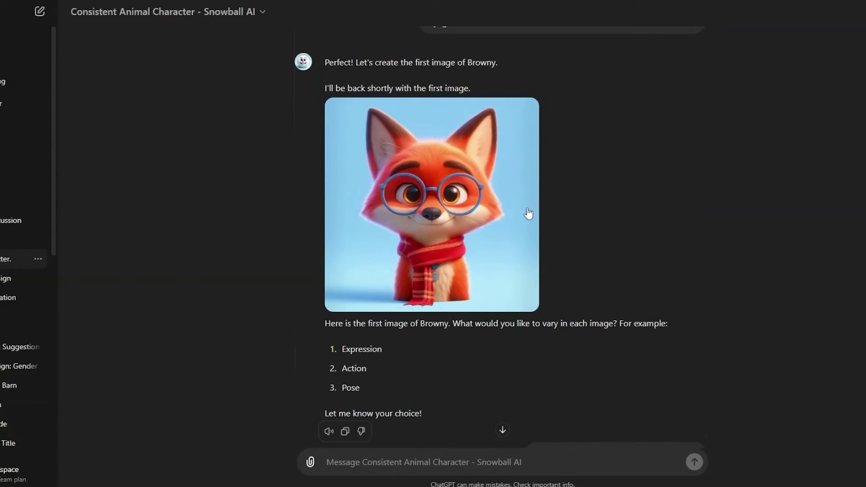
scroll(593, 186, down, 13)
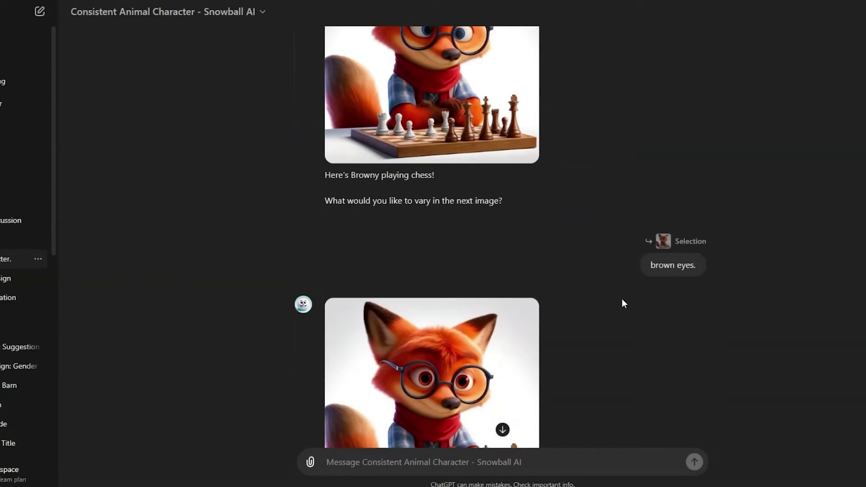
scroll(558, 299, down, 1)
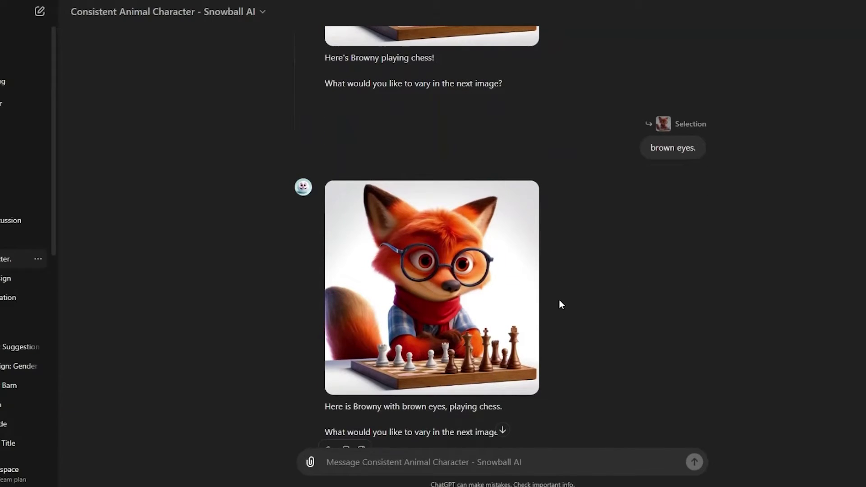
scroll(620, 284, down, 3)
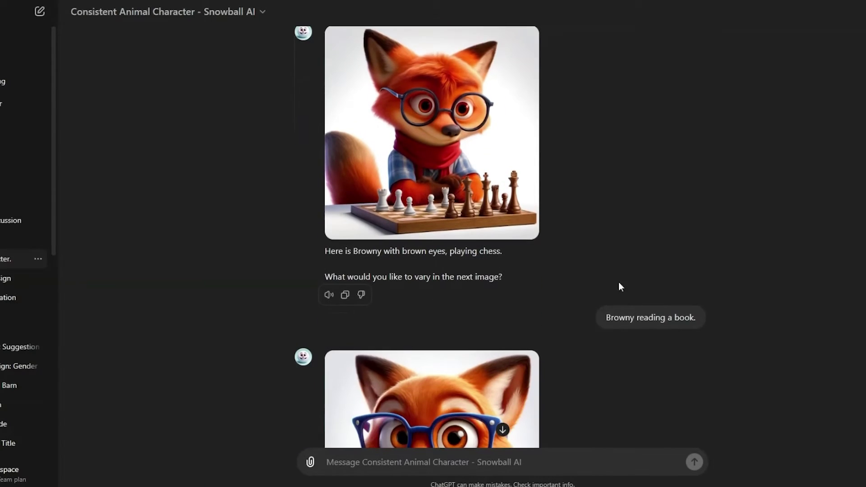
scroll(558, 222, up, 1)
scroll(652, 259, down, 4)
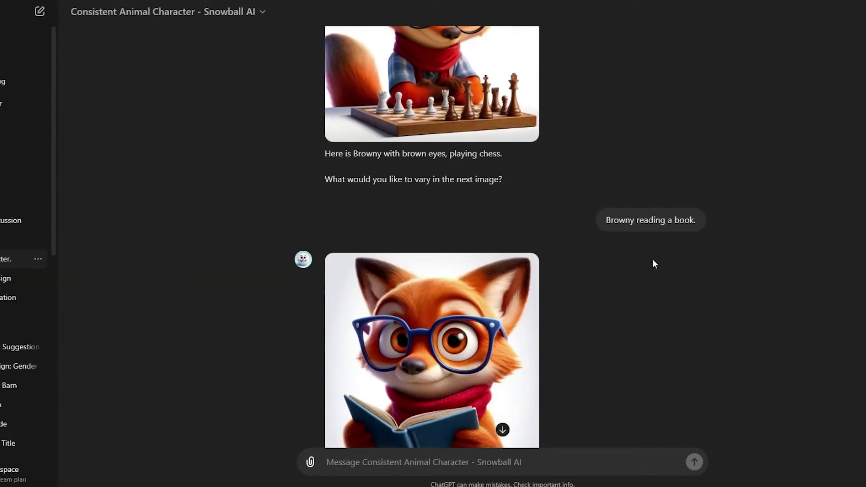
scroll(622, 279, down, 2)
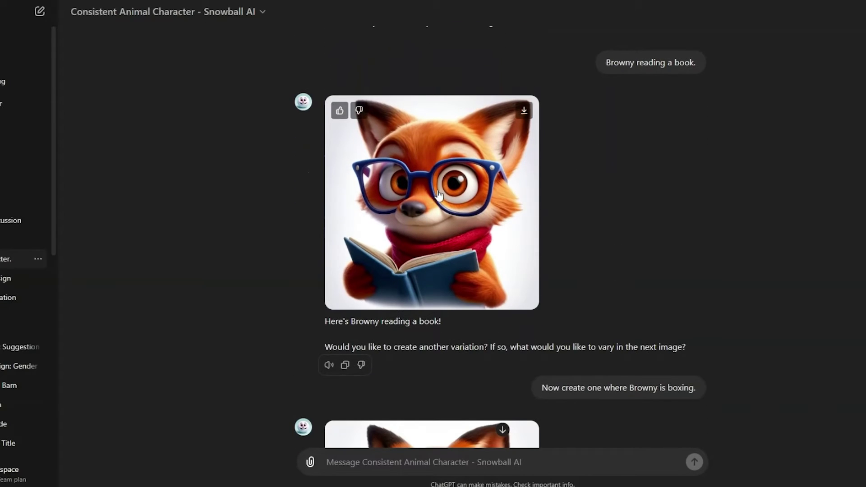
scroll(641, 234, down, 1)
scroll(624, 221, down, 1)
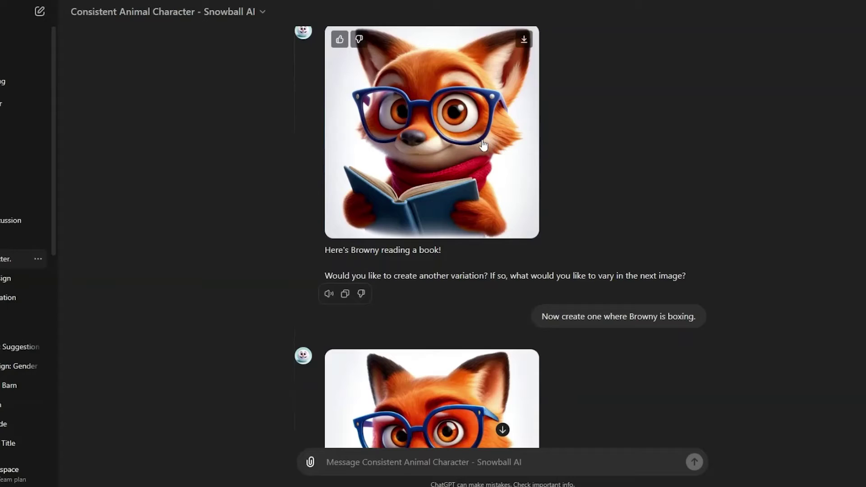
scroll(565, 218, down, 2)
scroll(586, 279, down, 1)
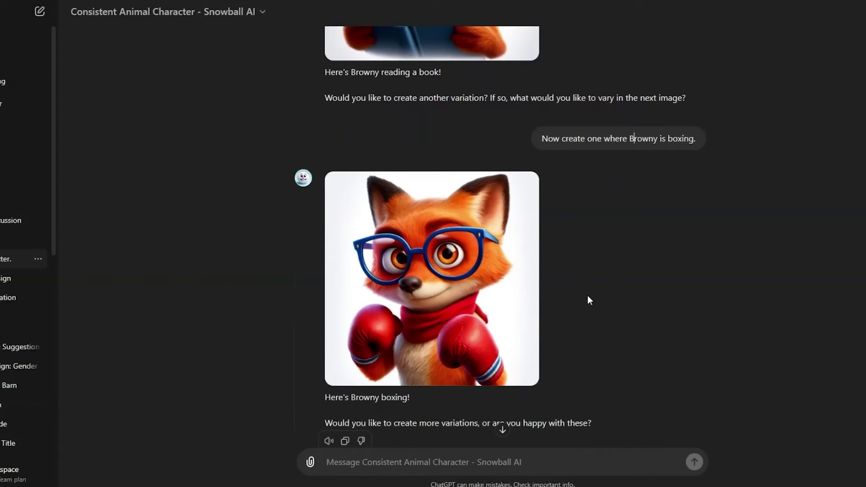
scroll(589, 300, down, 6)
scroll(620, 126, down, 1)
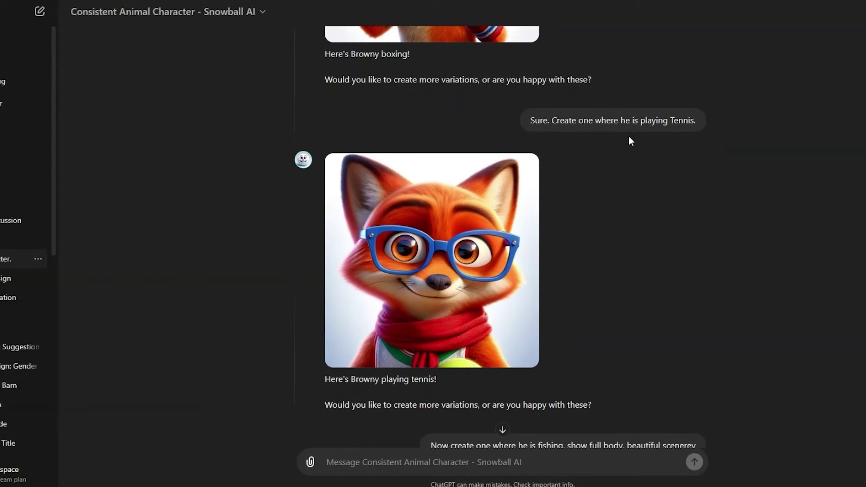
scroll(630, 142, down, 1)
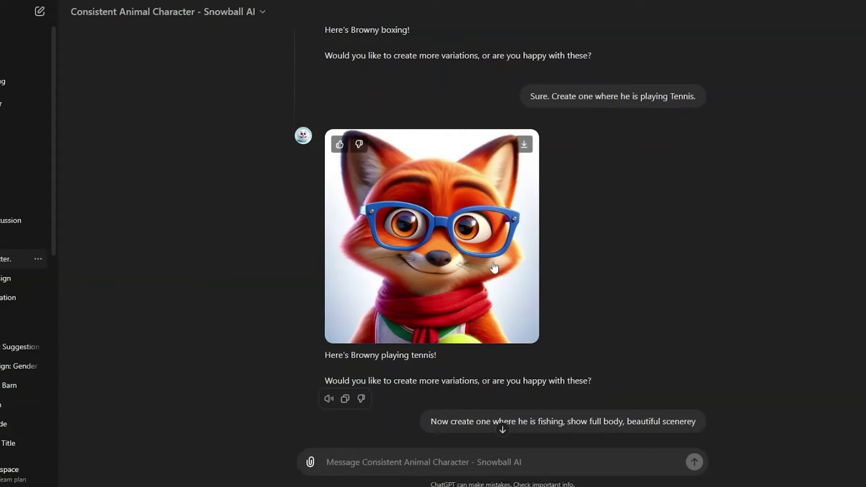
scroll(617, 274, down, 3)
scroll(604, 164, down, 2)
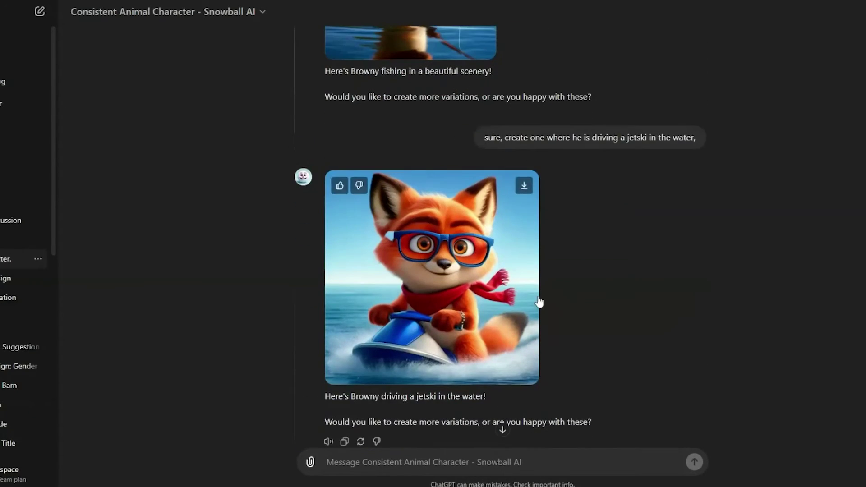
scroll(564, 288, down, 1)
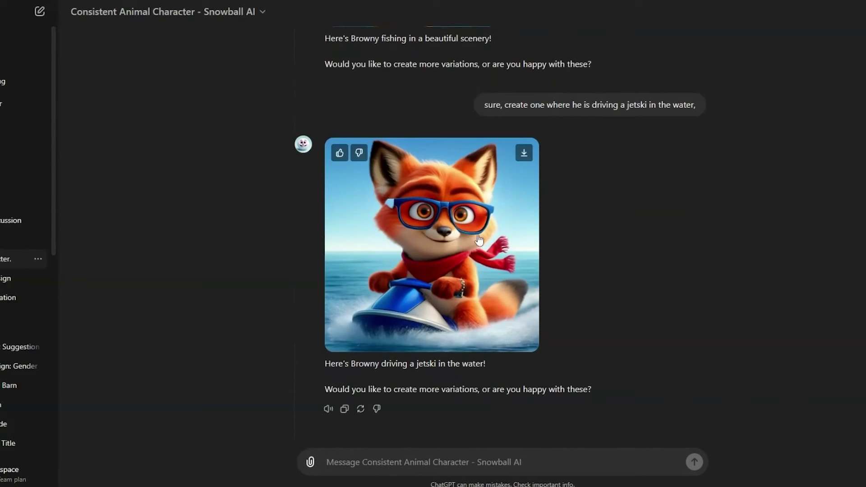
click(509, 467)
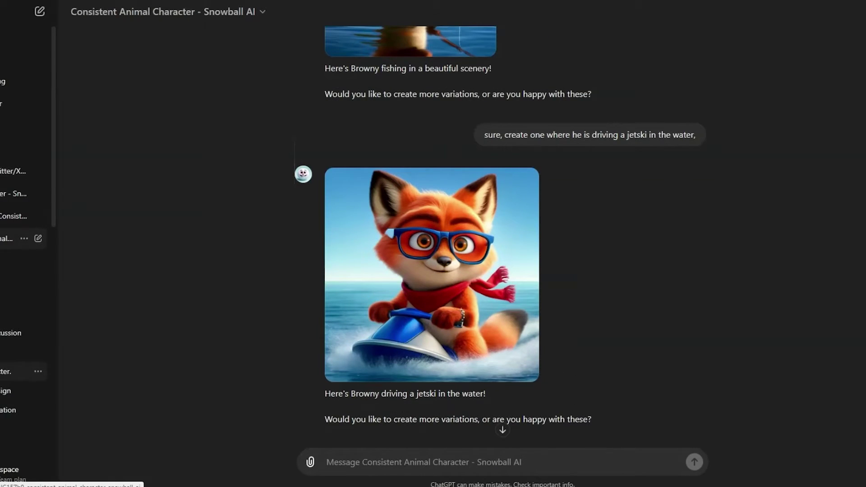
- Start a new animal character chat and choose an owl as the species
click(9, 238)
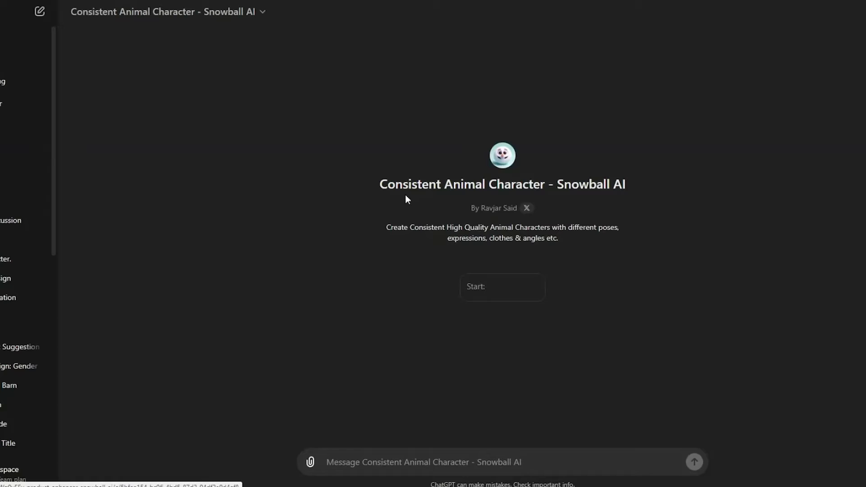
click(508, 293)
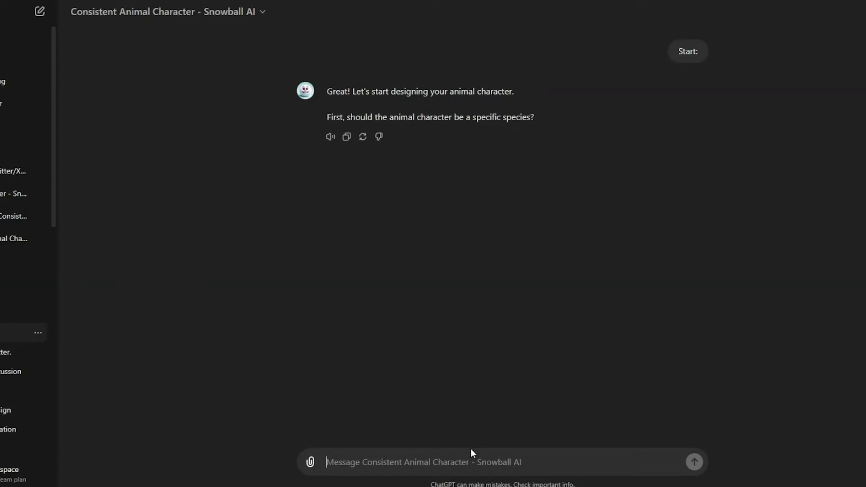
text(an owl)
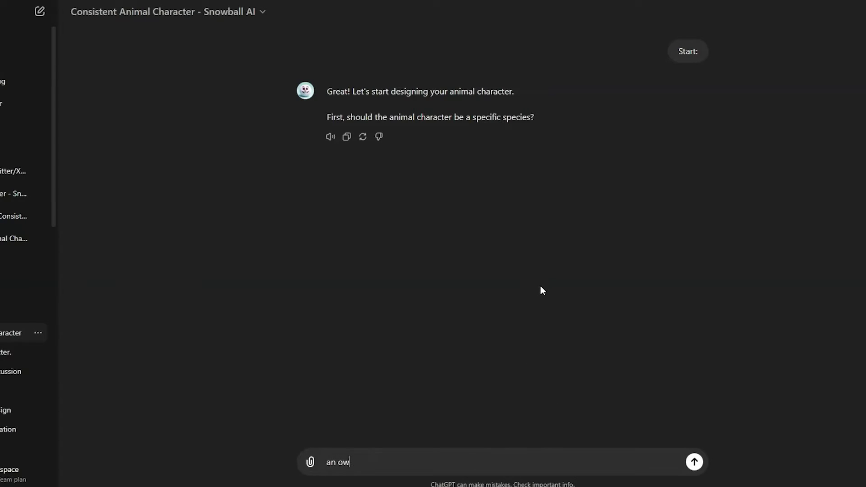
key(Return)
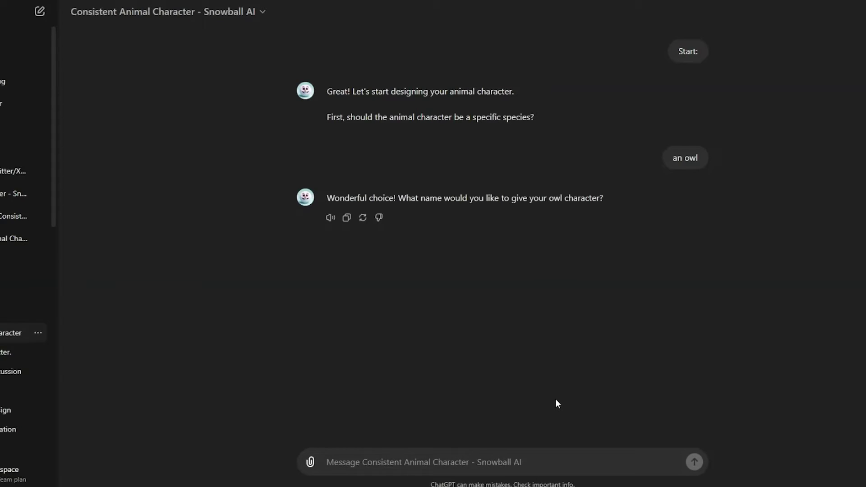
- Name the owl Hoko and ask for two alternative character descriptions
text(Hoko)
key(Return)
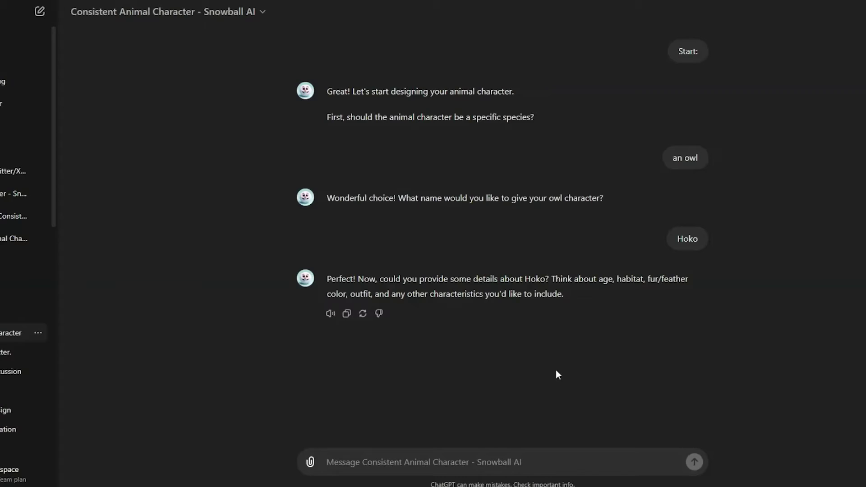
text(give me 2 alternatives)
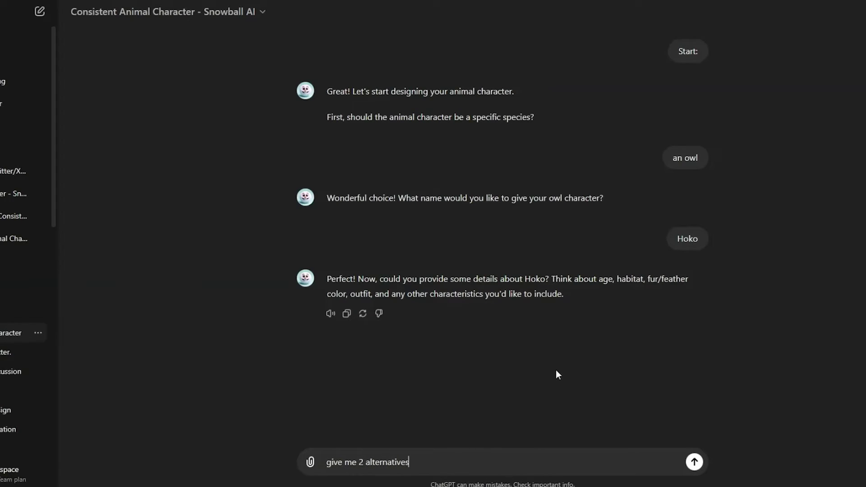
key(Return)
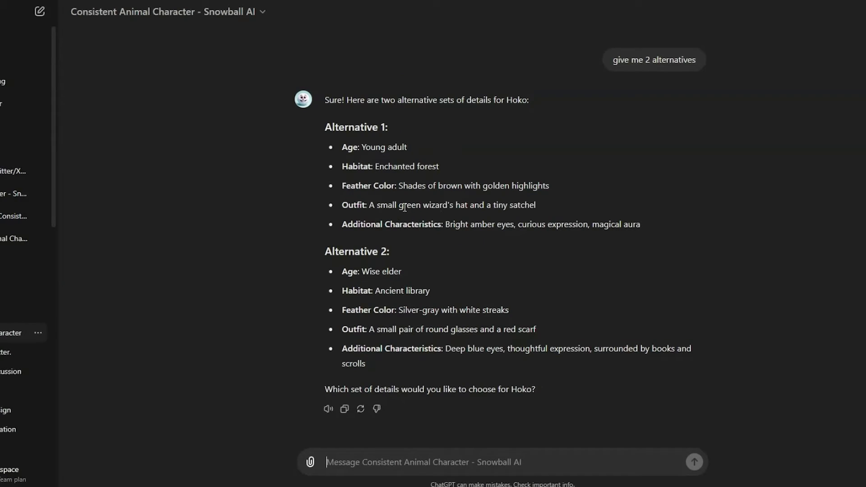
- Choose alternative 1 to generate Hoko's first image
click(535, 205)
text(let's go with alternativ)
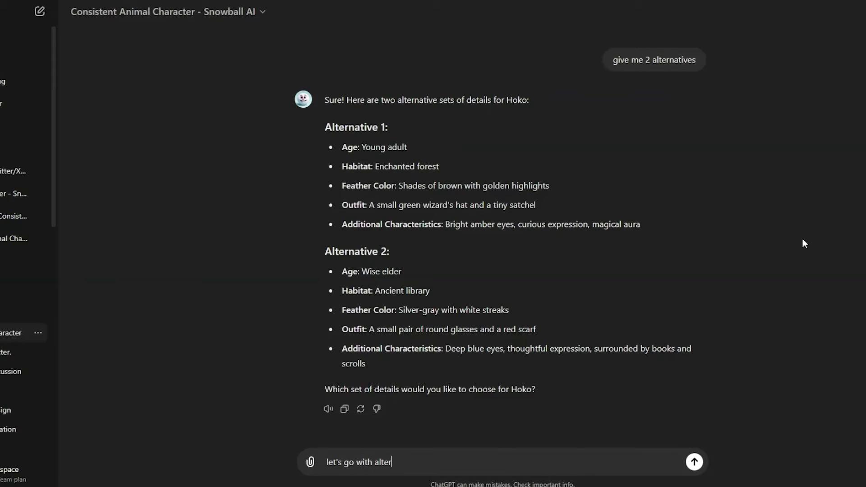
text(e 1)
key(Return)
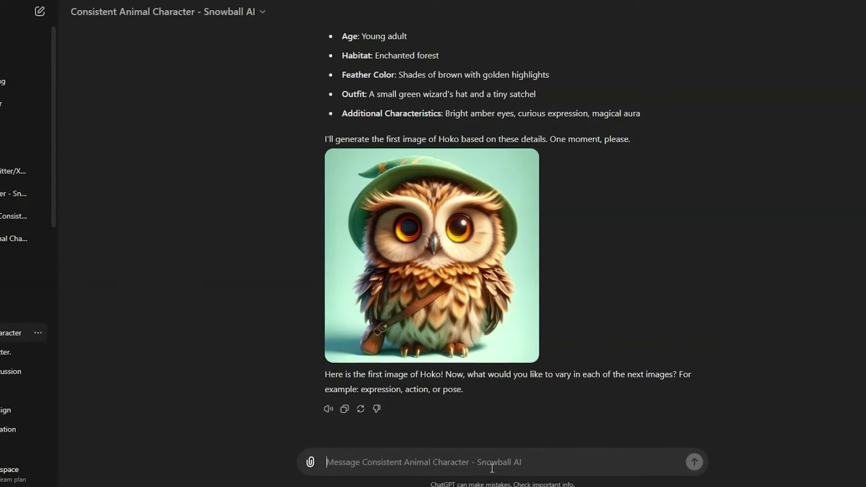
- Ask for five examples of Hoko being scared and review the list
text(Give )
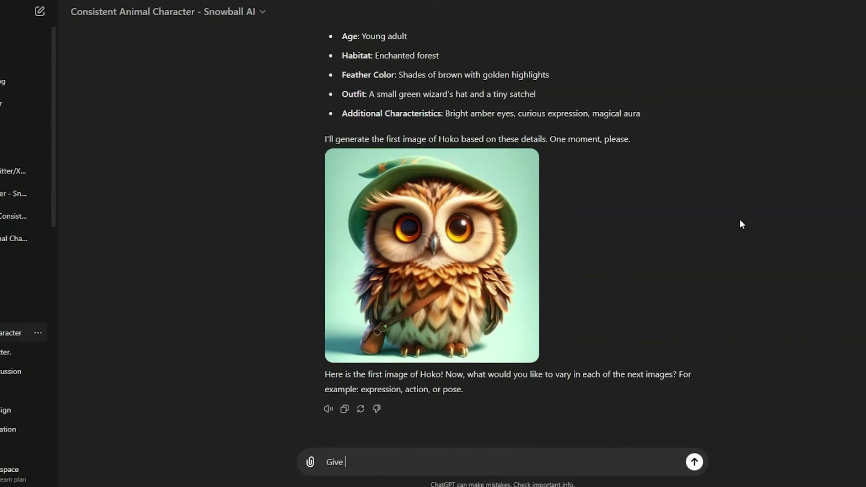
text(me 5 examples where Hoko )
text(is scared.)
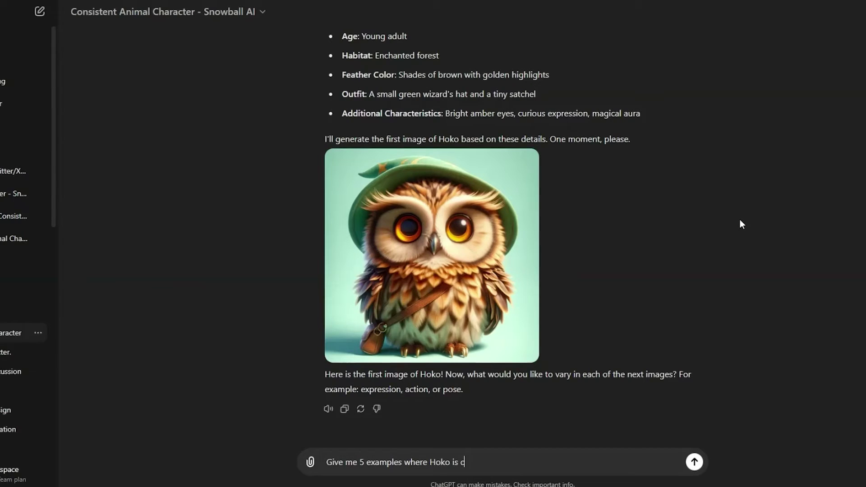
key(Return)
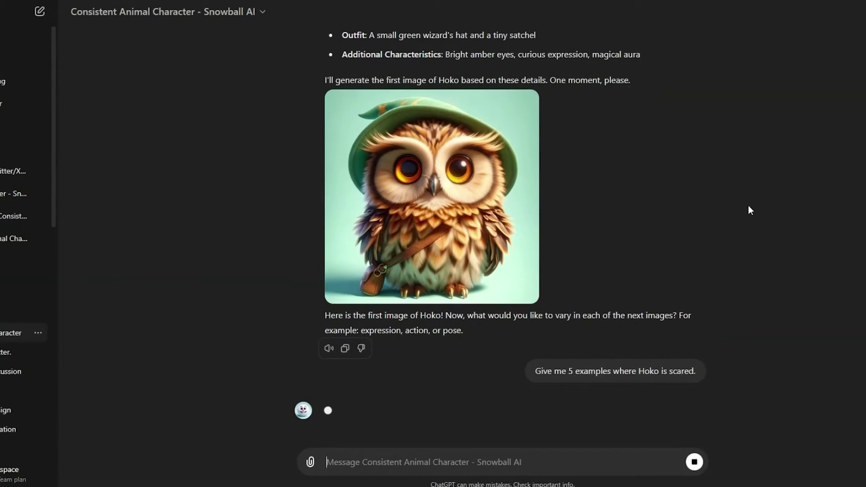
drag(341, 249, 527, 249)
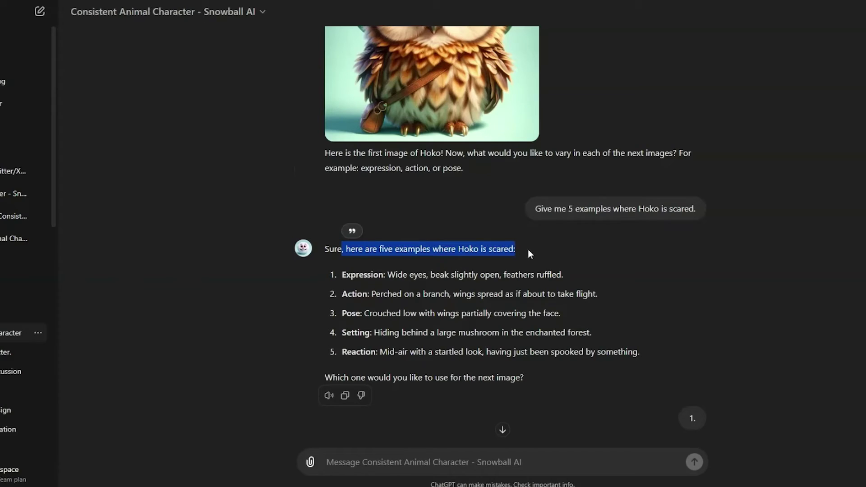
click(528, 249)
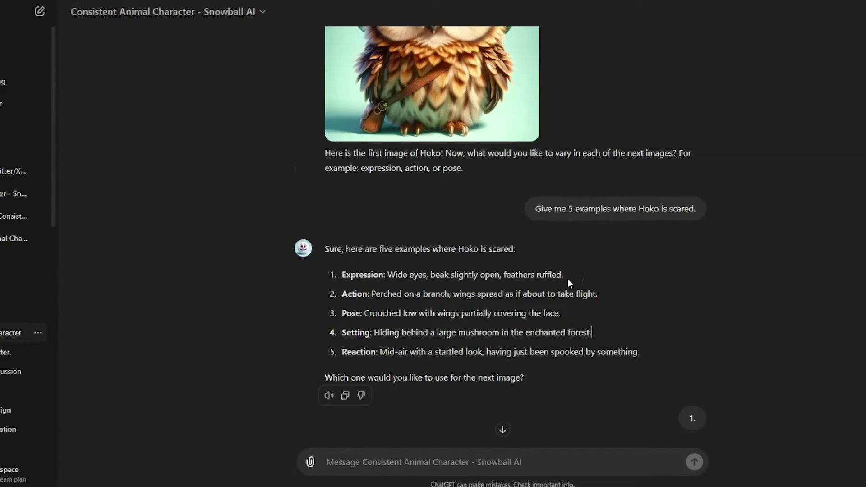
drag(322, 276, 649, 350)
click(653, 349)
scroll(436, 318, down, 5)
scroll(620, 332, up, 4)
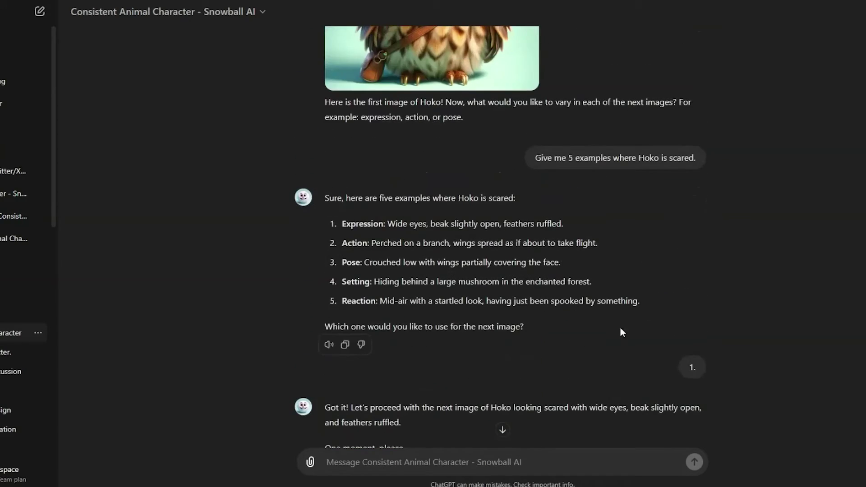
scroll(581, 289, up, 4)
scroll(543, 246, down, 10)
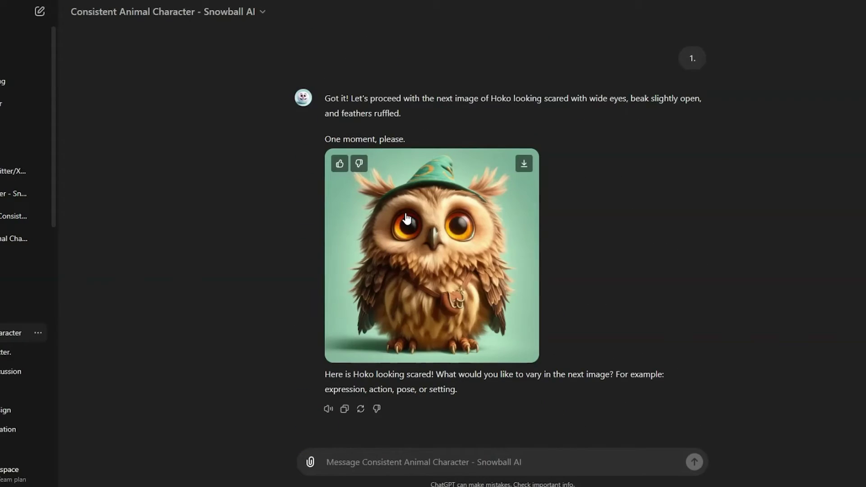
scroll(575, 299, up, 6)
scroll(575, 299, down, 6)
middle_click(651, 266)
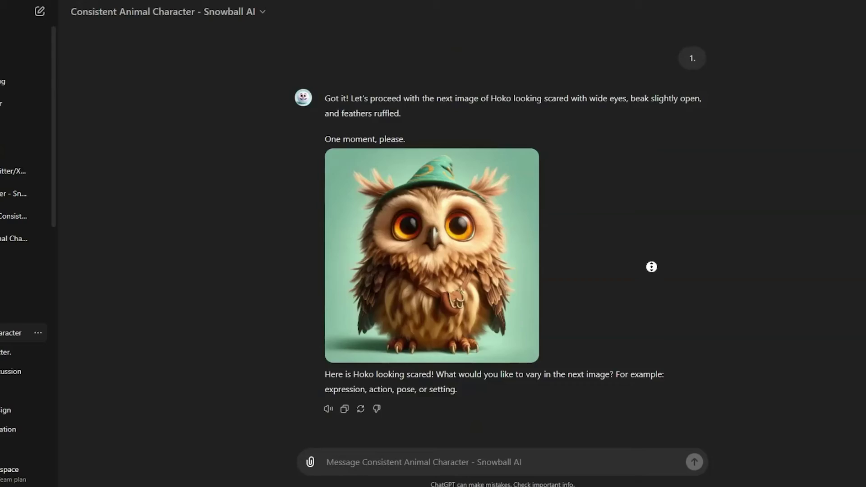
scroll(606, 266, up, 8)
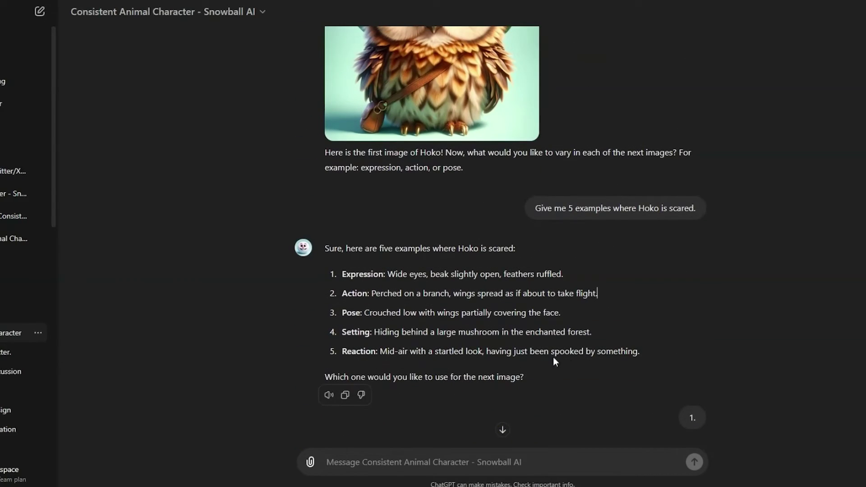
- Send the copied Reaction line as the prompt for a startled mid-air Hoko
drag(342, 352, 639, 353)
key(ctrl+c)
click(502, 429)
click(478, 458)
key(ctrl+v)
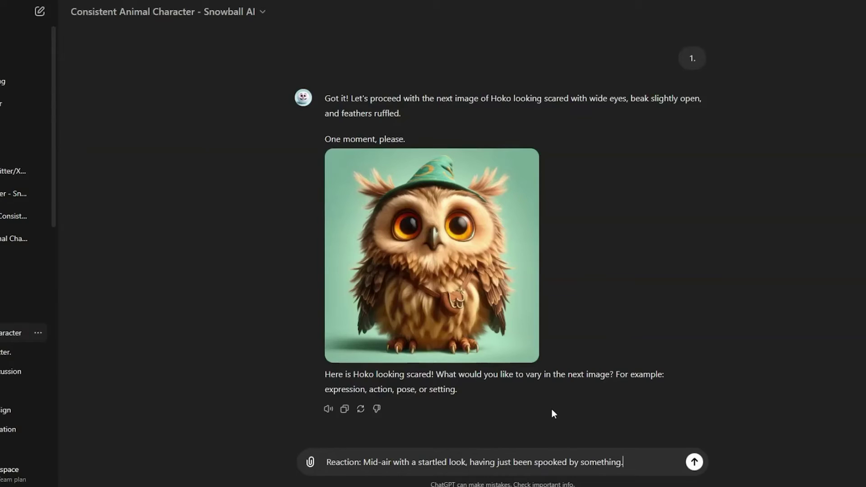
key(Return)
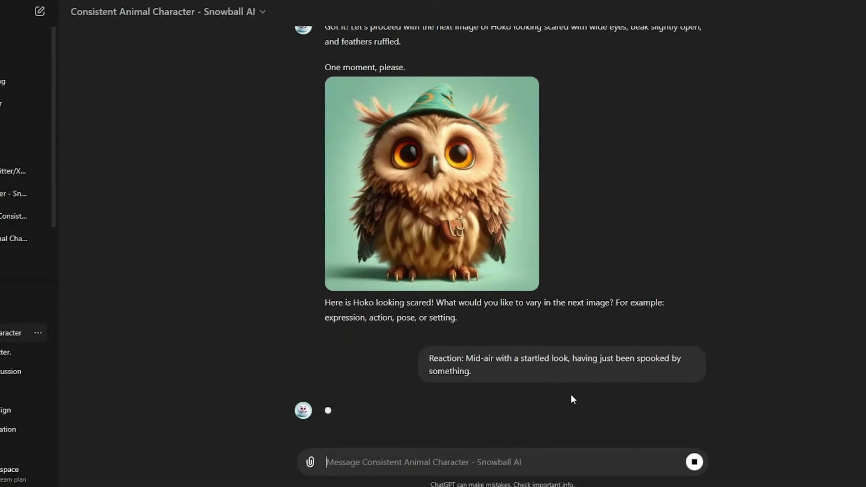
scroll(642, 253, up, 2)
scroll(642, 253, up, 15)
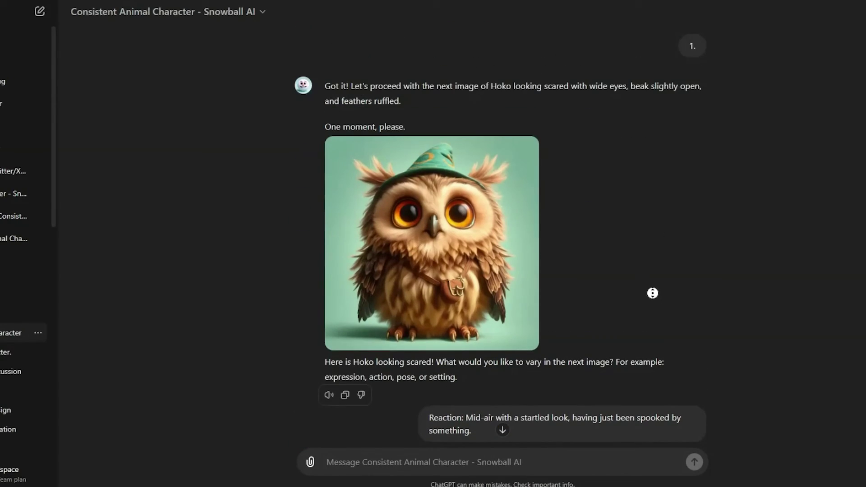
scroll(424, 112, down, 15)
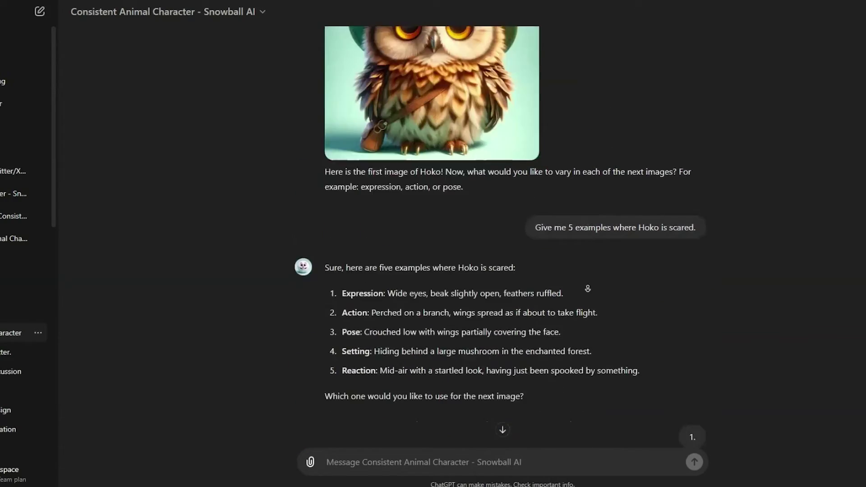
- Ask for three picnic examples and select the picnic blanket Action line
text(Give me 3 exampl)
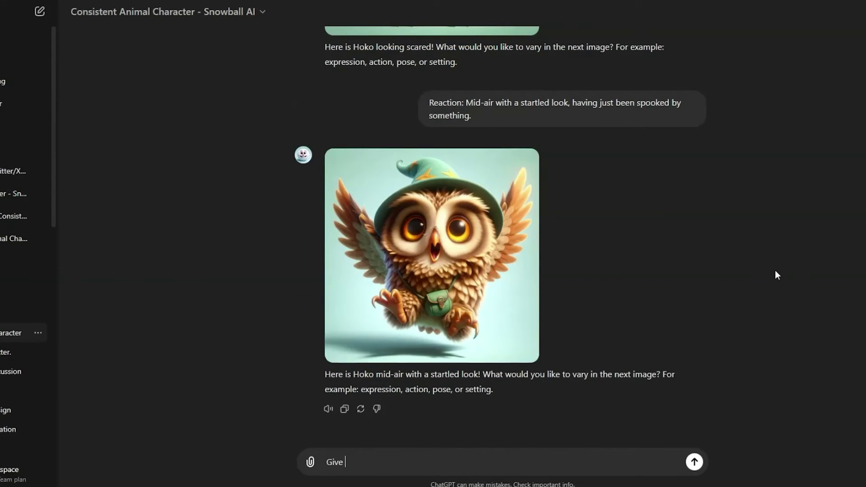
text(es)
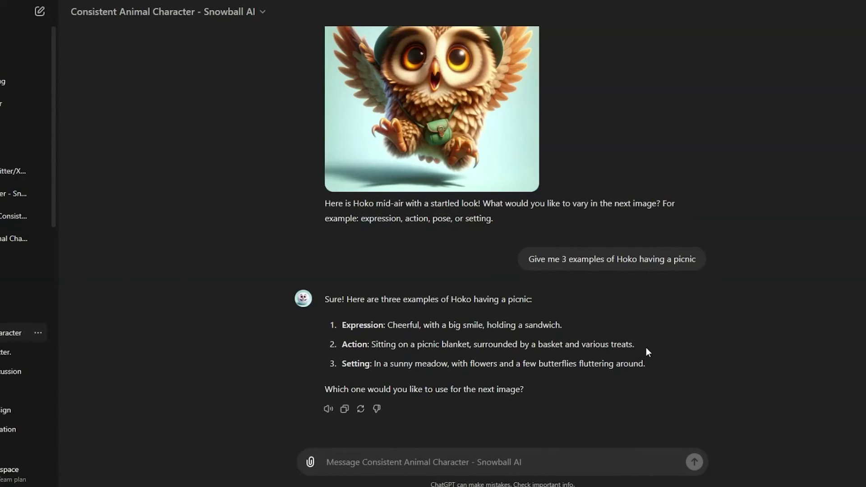
drag(648, 352, 342, 348)
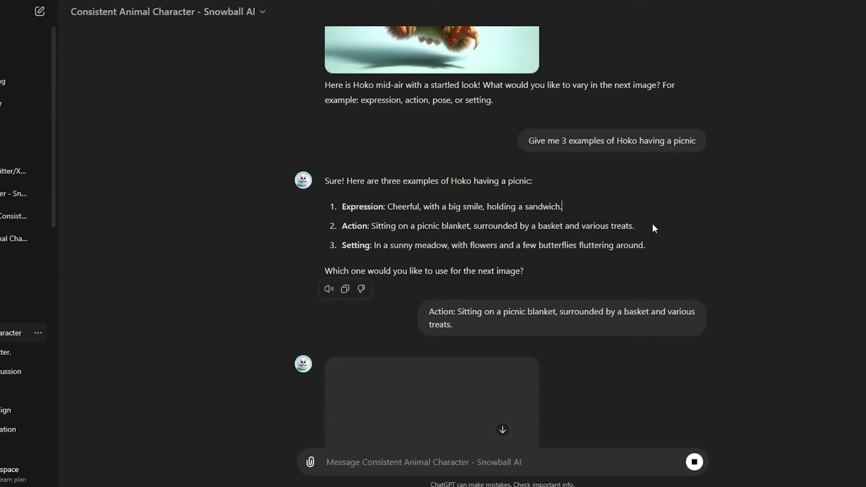
scroll(377, 203, down, 1)
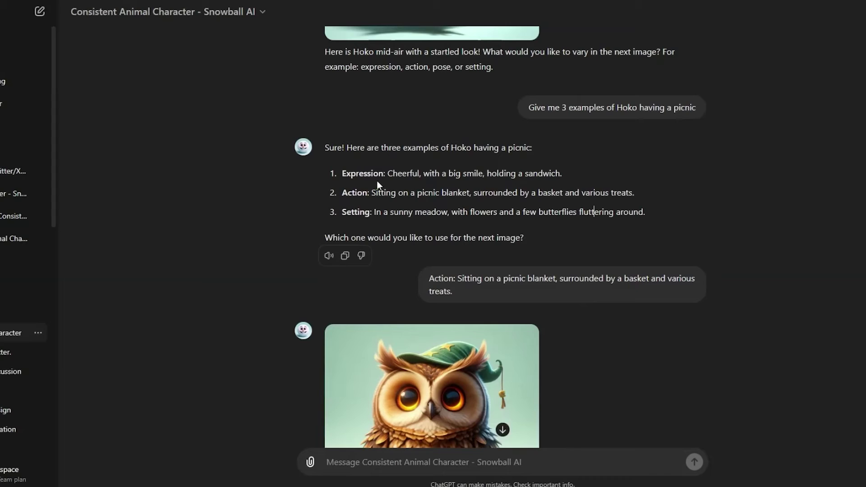
- Send the sandwich-holding Expression line as a prompt, then draft 'Create Hoko dancing at sunset'
drag(562, 174, 342, 175)
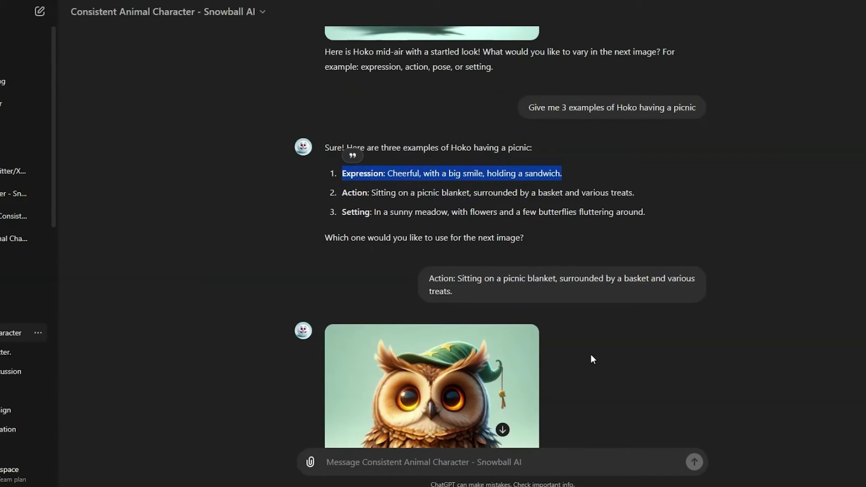
click(561, 463)
key(ctrl+v)
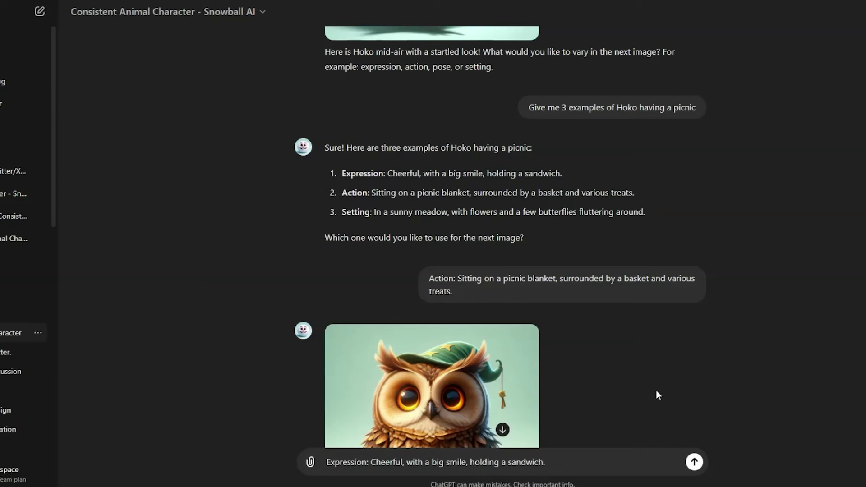
key(Return)
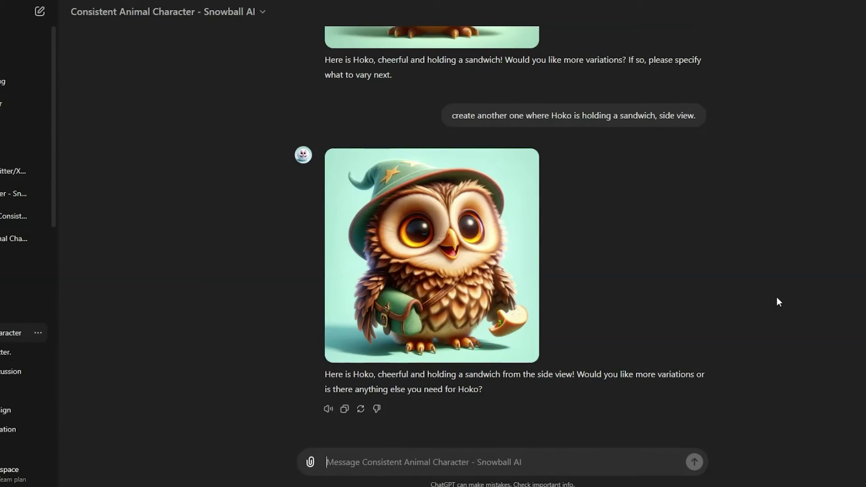
text(Create )
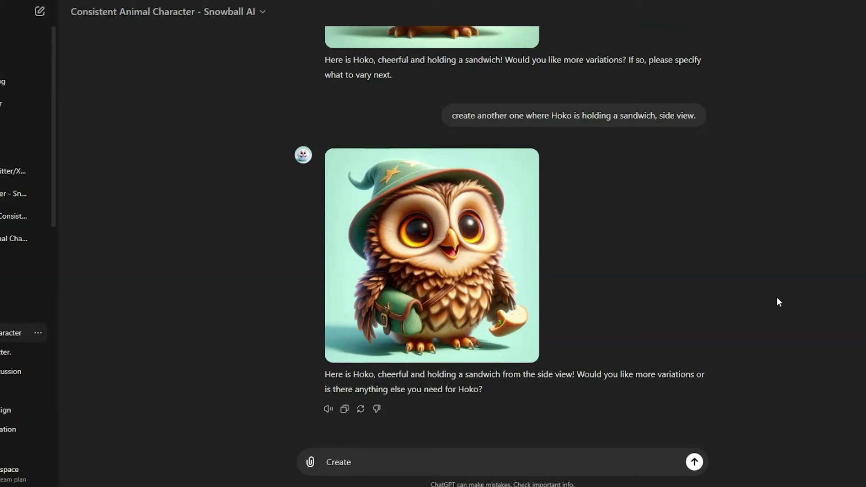
text(Hoko dancing at sunset)
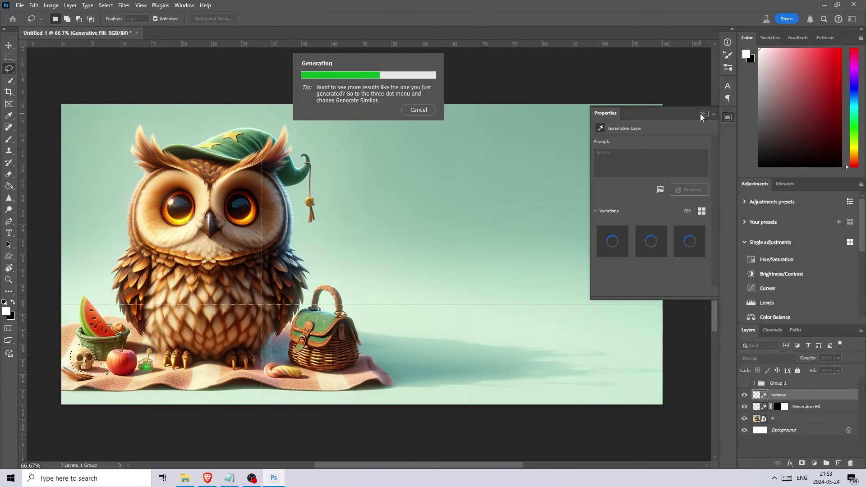
- Pick an item in Photoshop's right-side panel and open the File menu
click(702, 114)
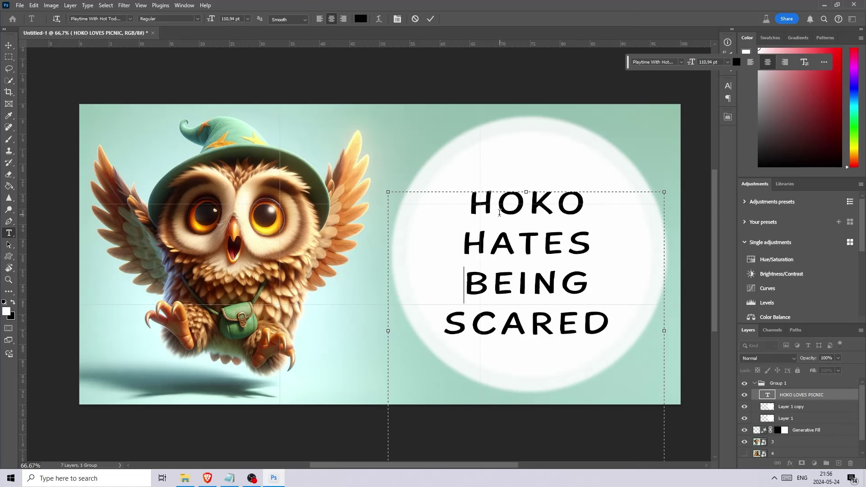
click(20, 5)
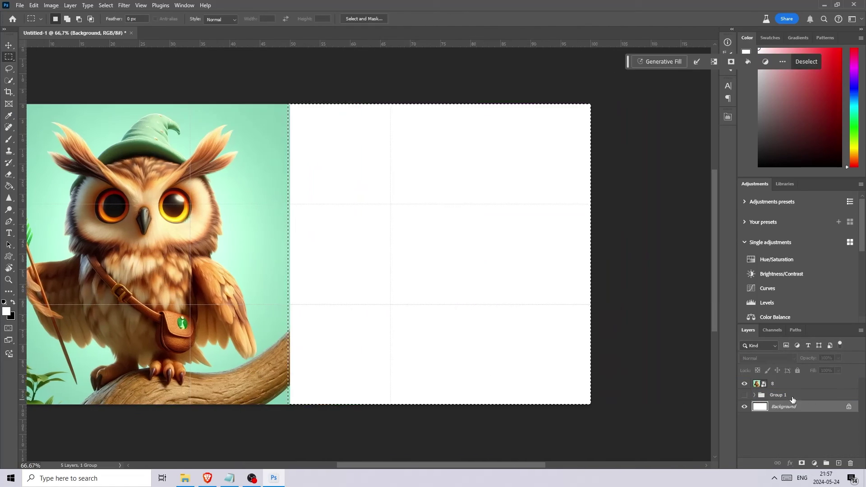